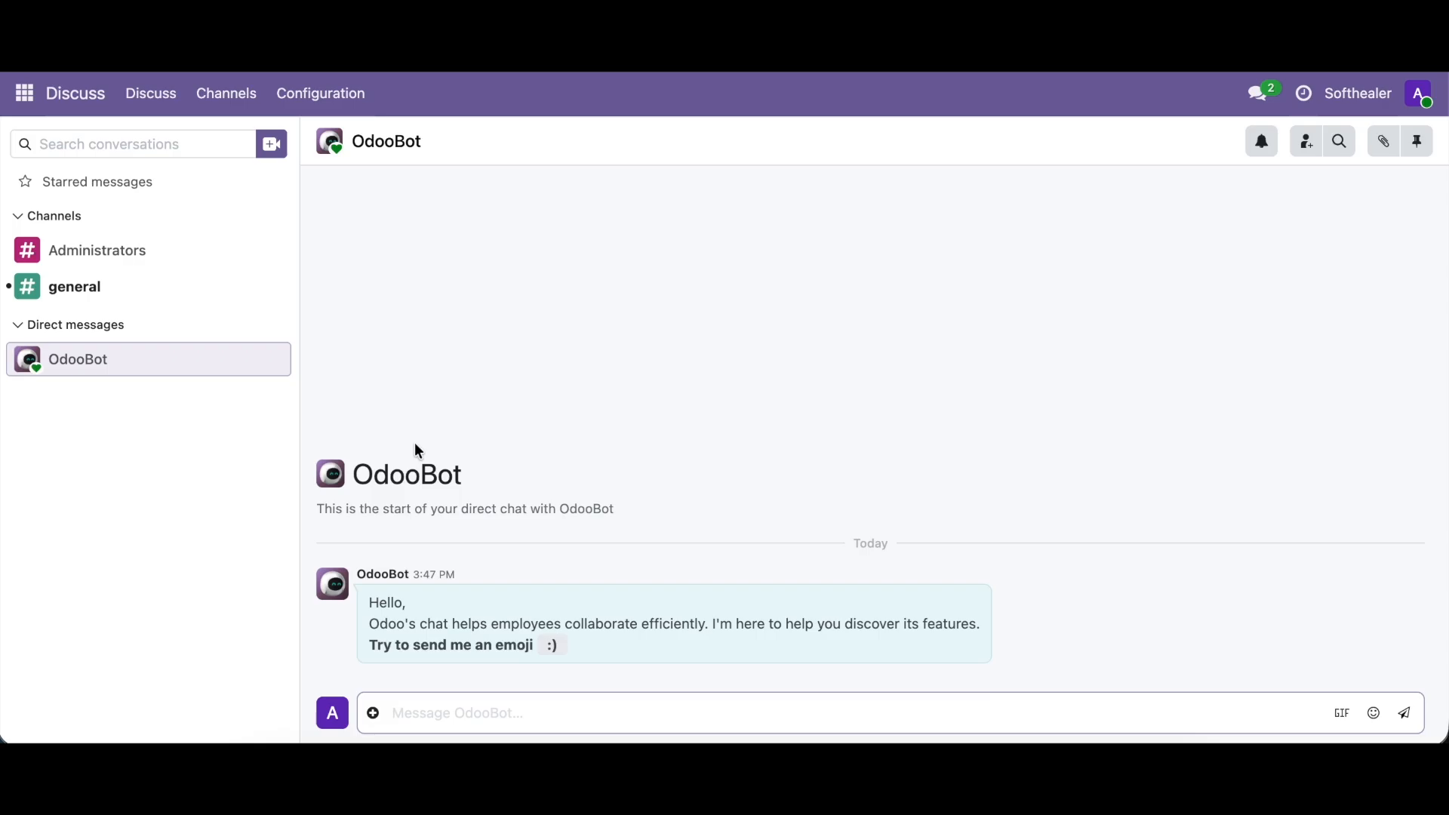
- Switch to the Purchase application and open its settings at the Multi Warehouse section
click(25, 93)
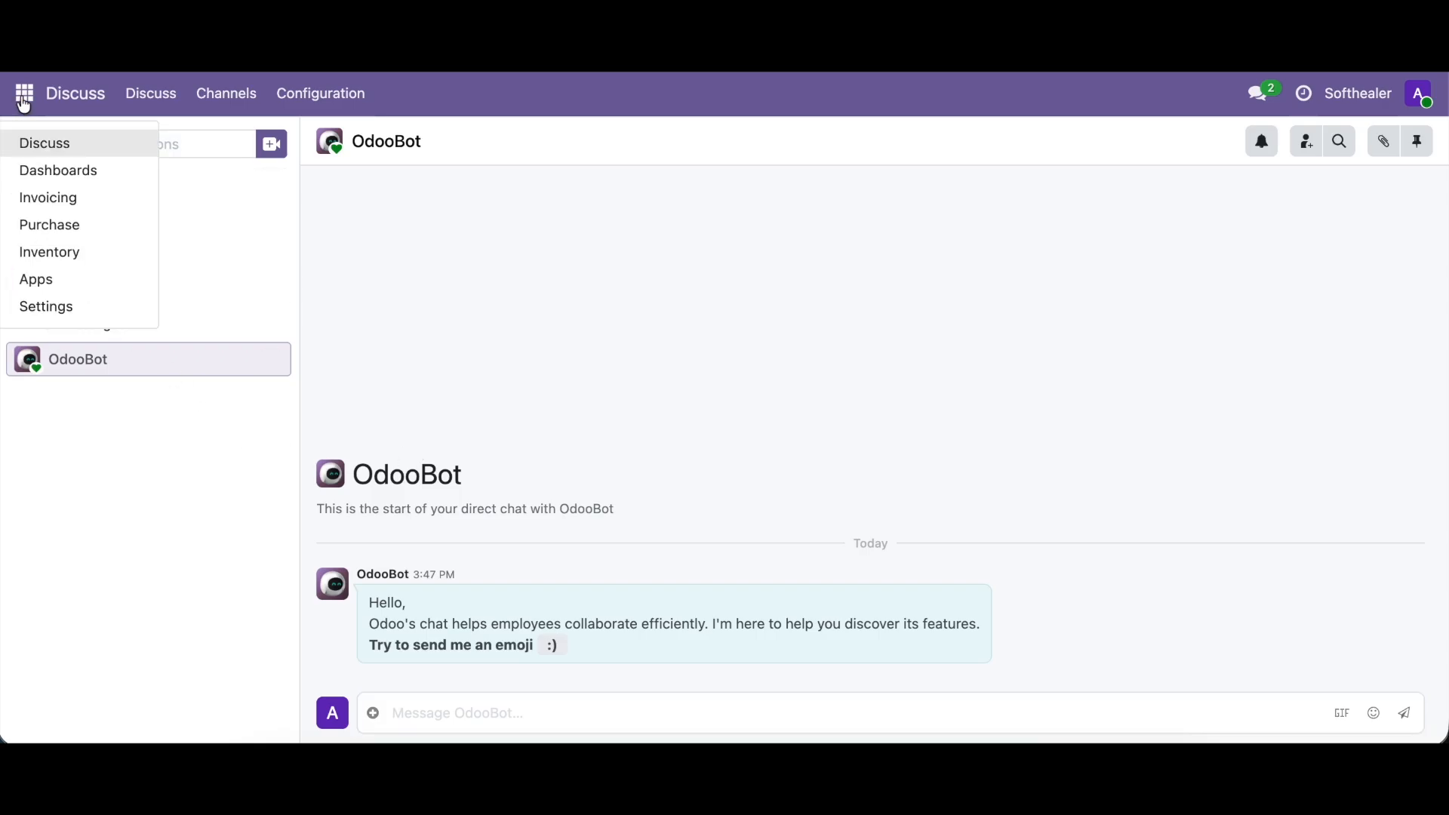
click(44, 224)
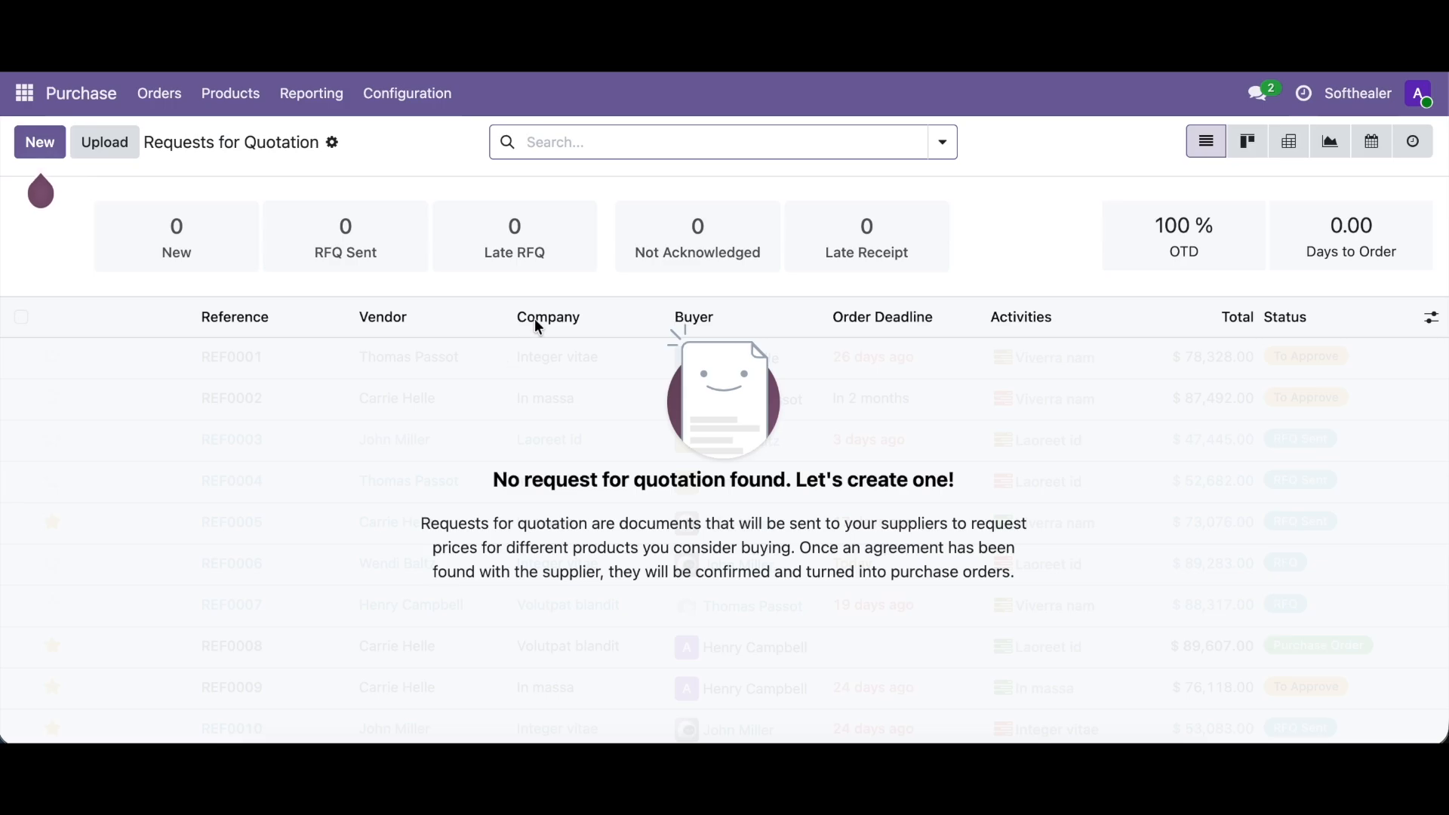
click(437, 99)
click(420, 142)
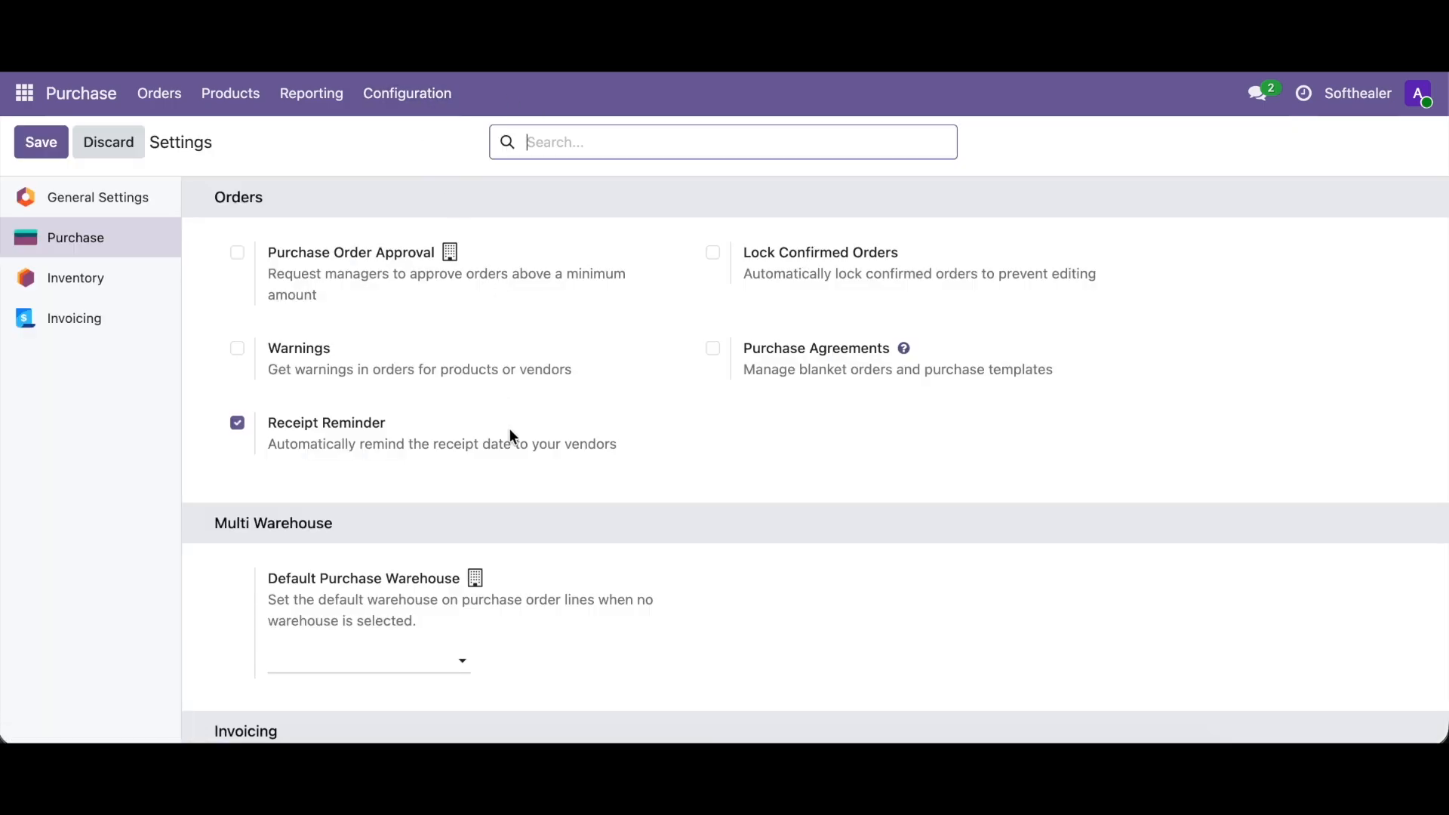
scroll(508, 427, down, 2)
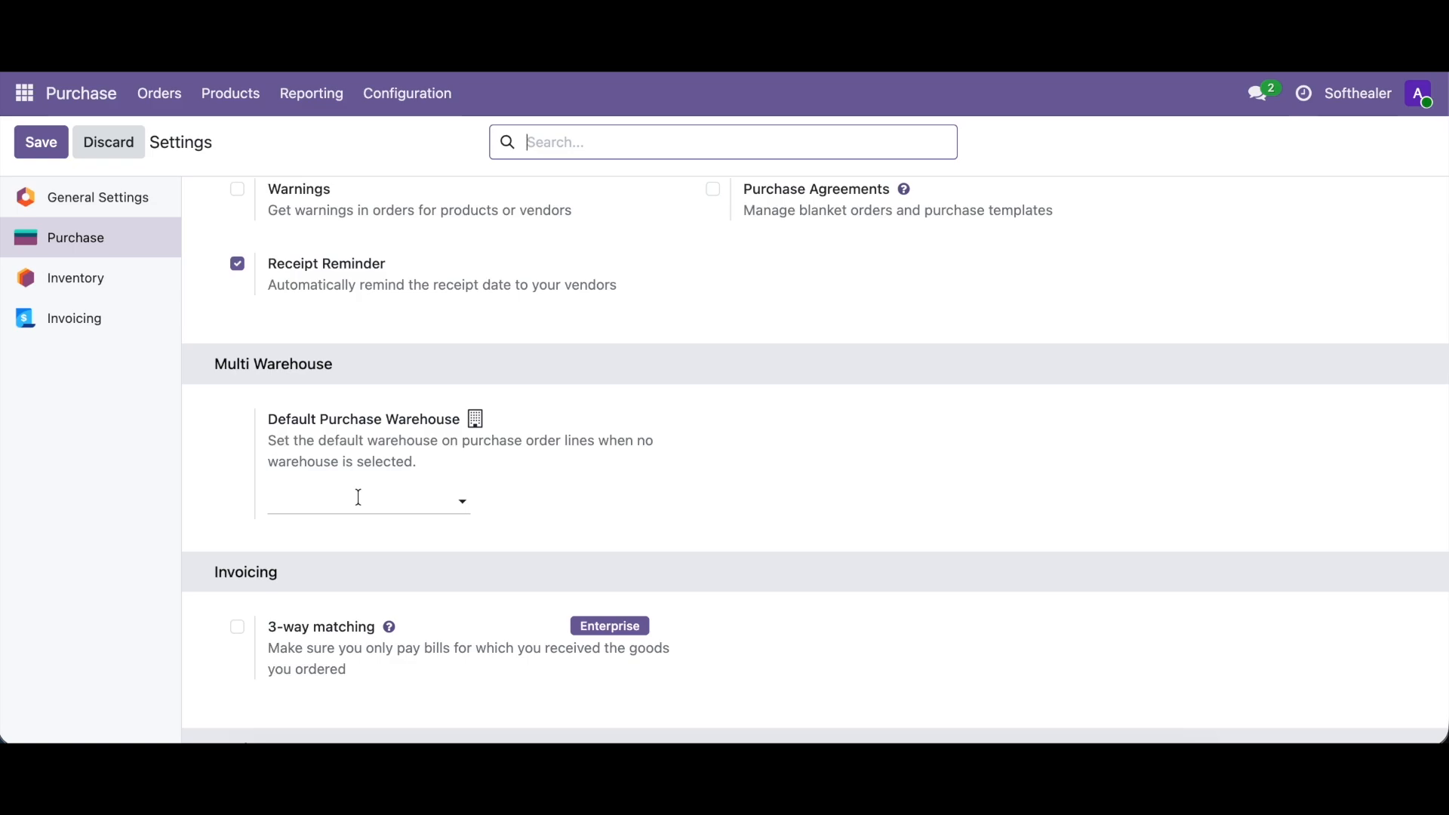
- Set the Default Purchase Warehouse for the Softhealer company to Softhealer Warehouse 1 and save the settings
click(1367, 100)
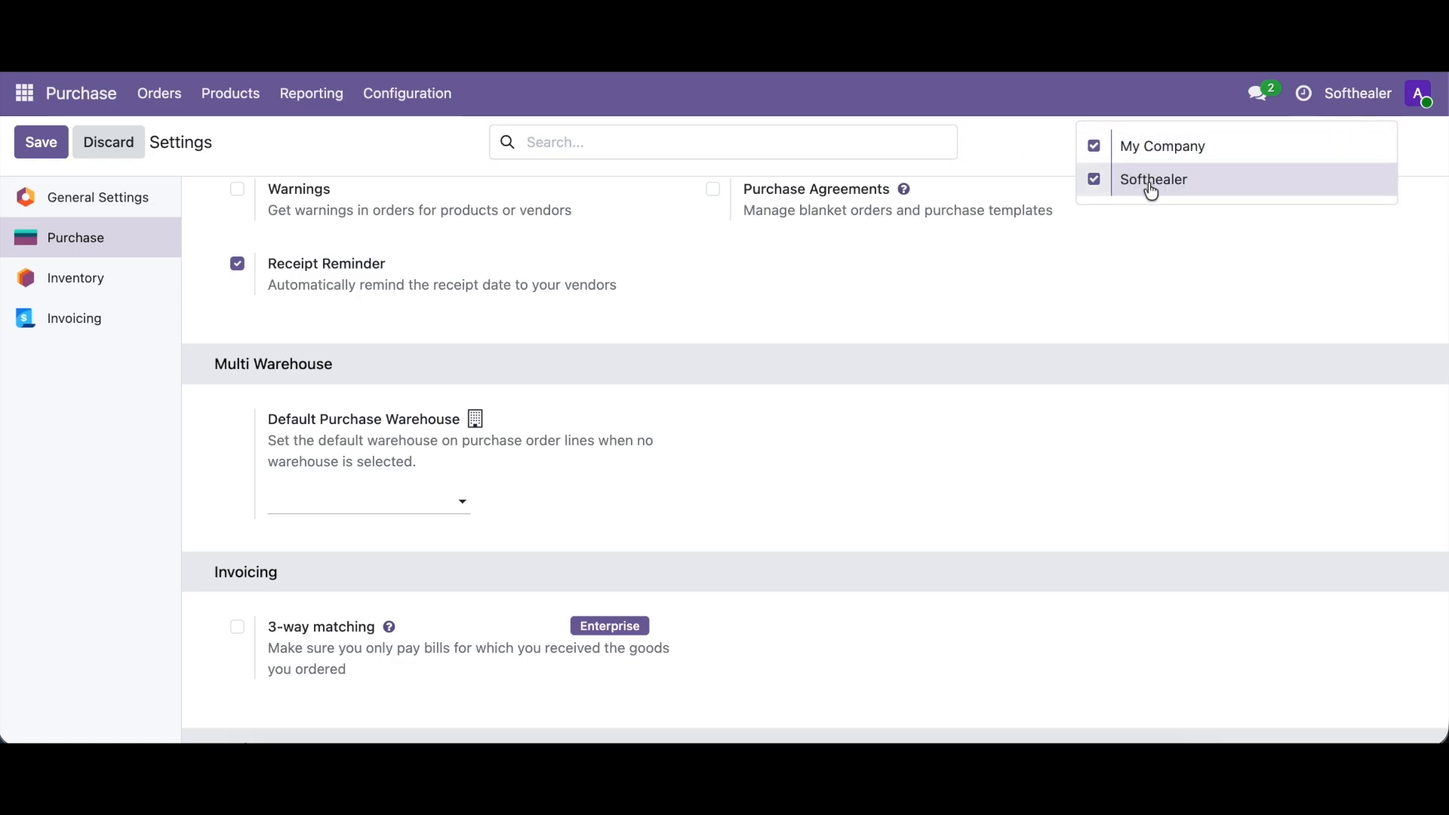
click(338, 514)
click(322, 508)
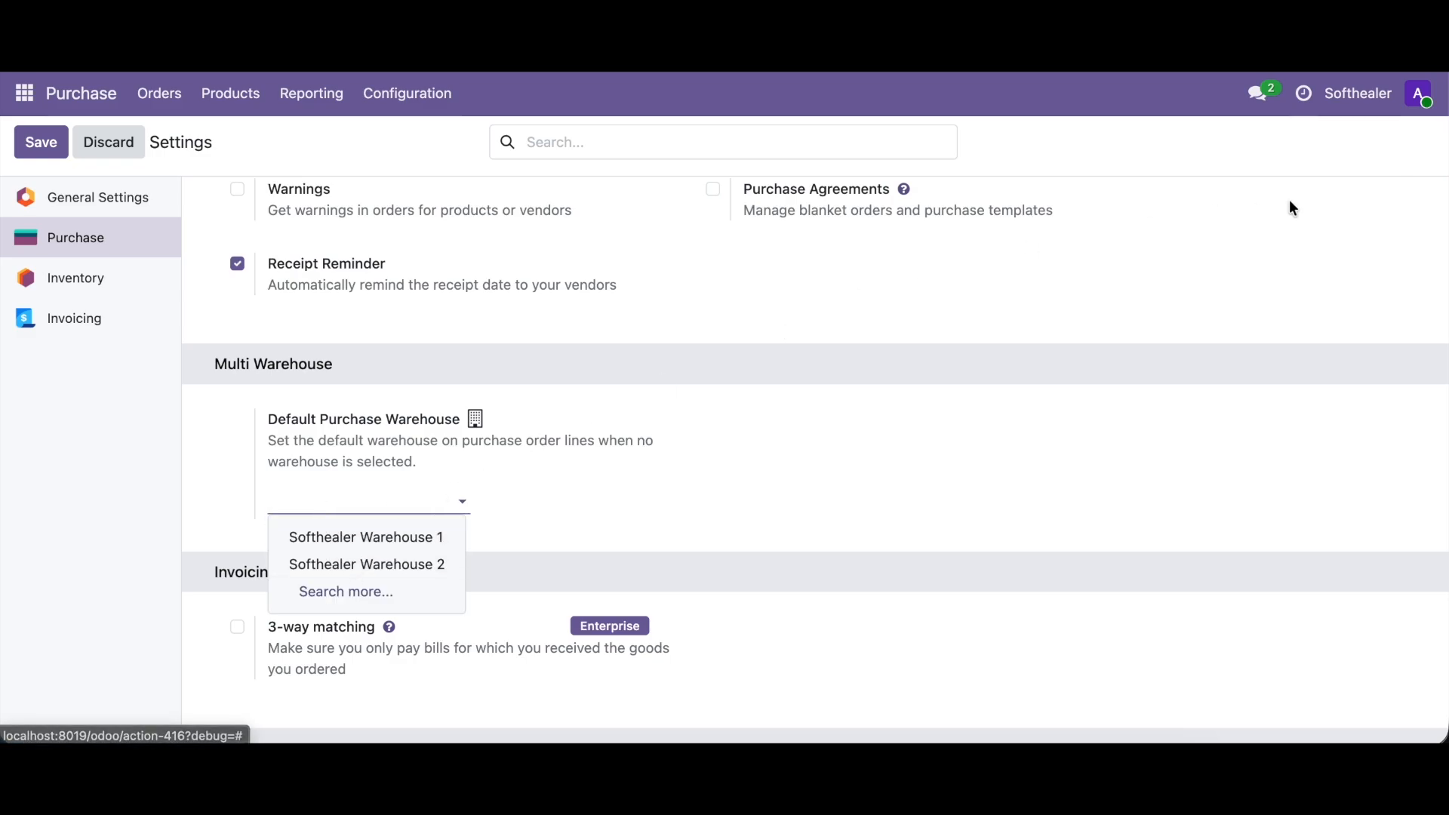
click(329, 540)
click(41, 150)
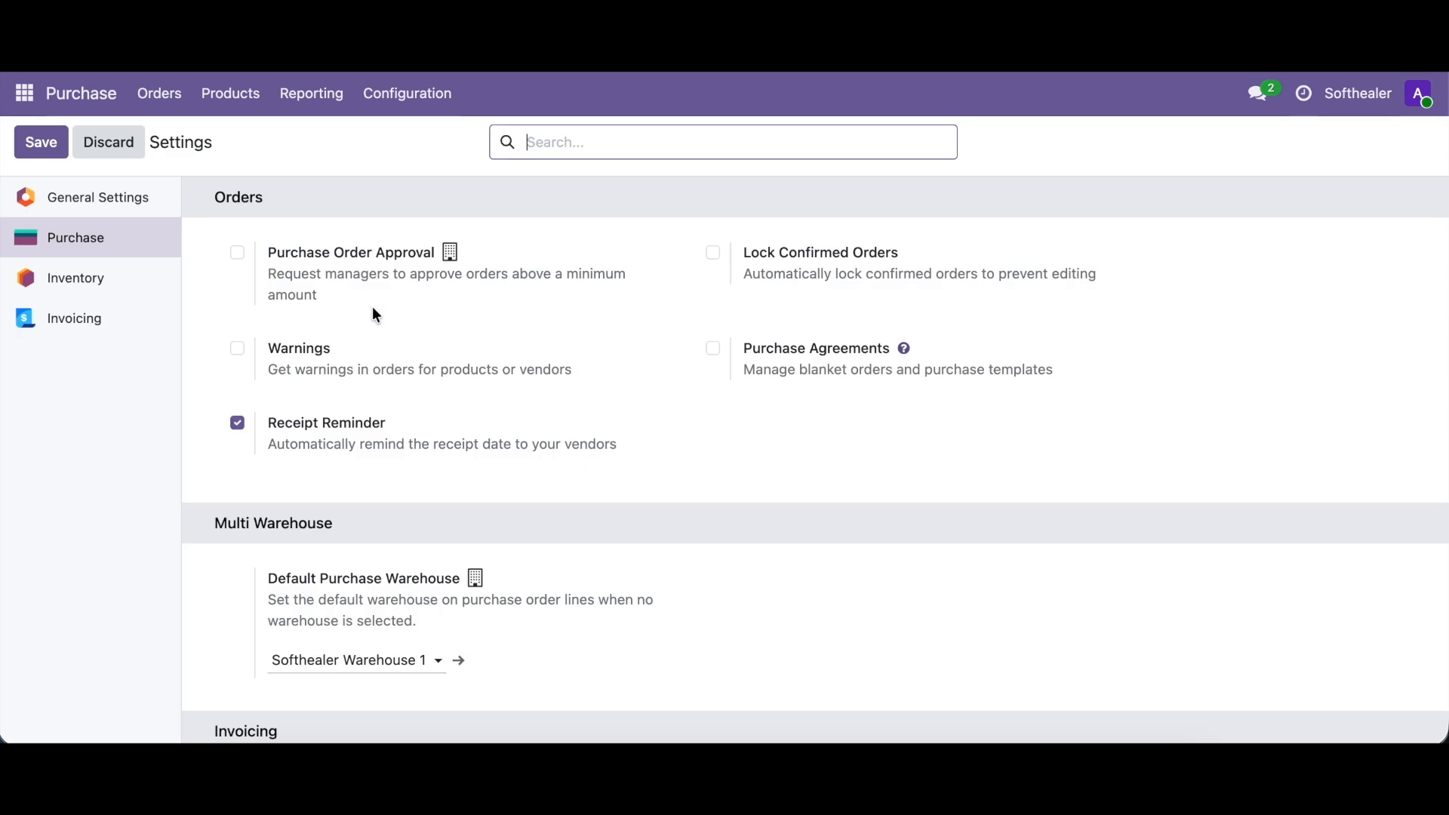
- Create a new request for quotation with My Company as the vendor
click(181, 92)
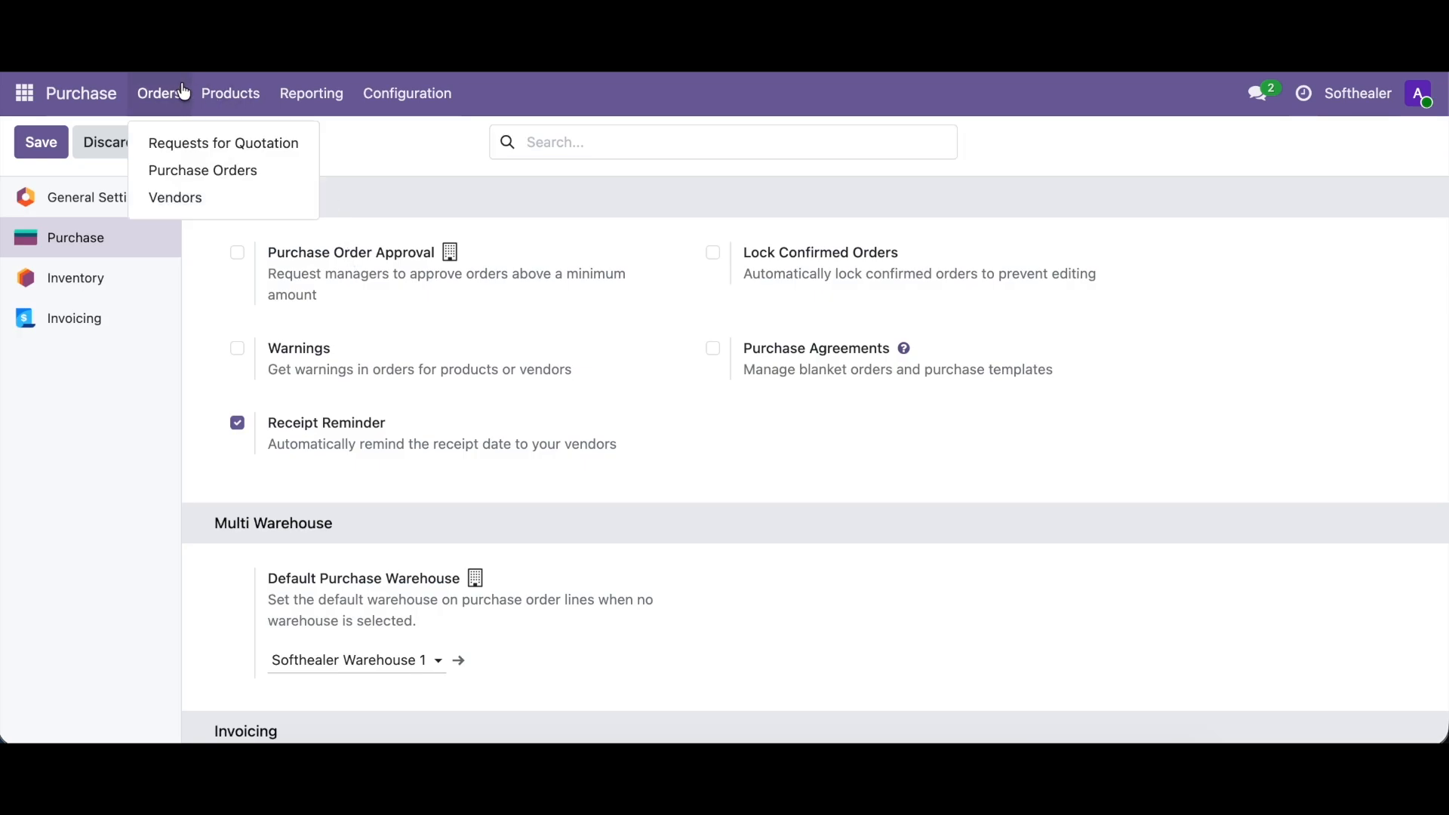
click(191, 142)
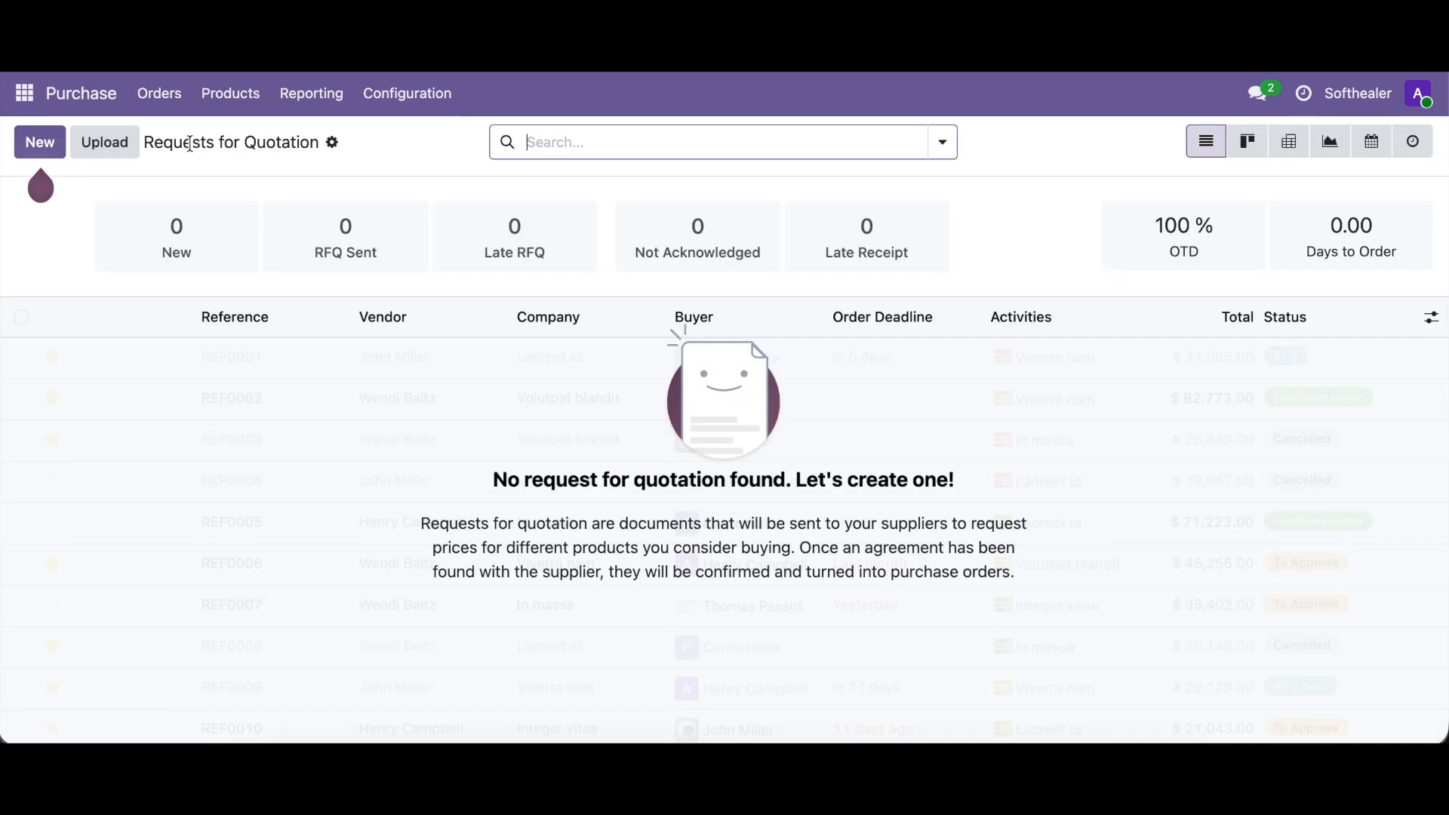
click(41, 145)
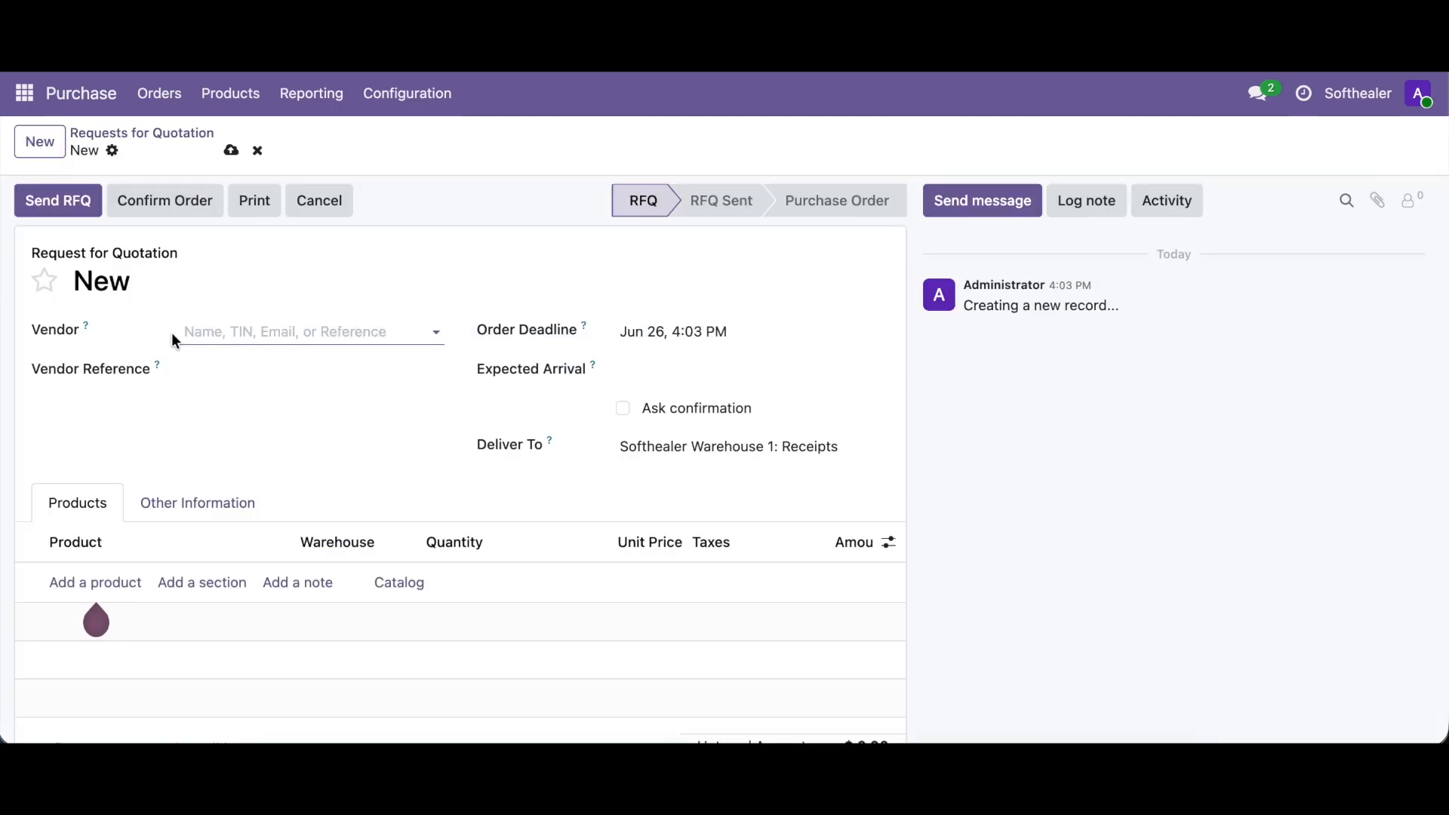
click(257, 342)
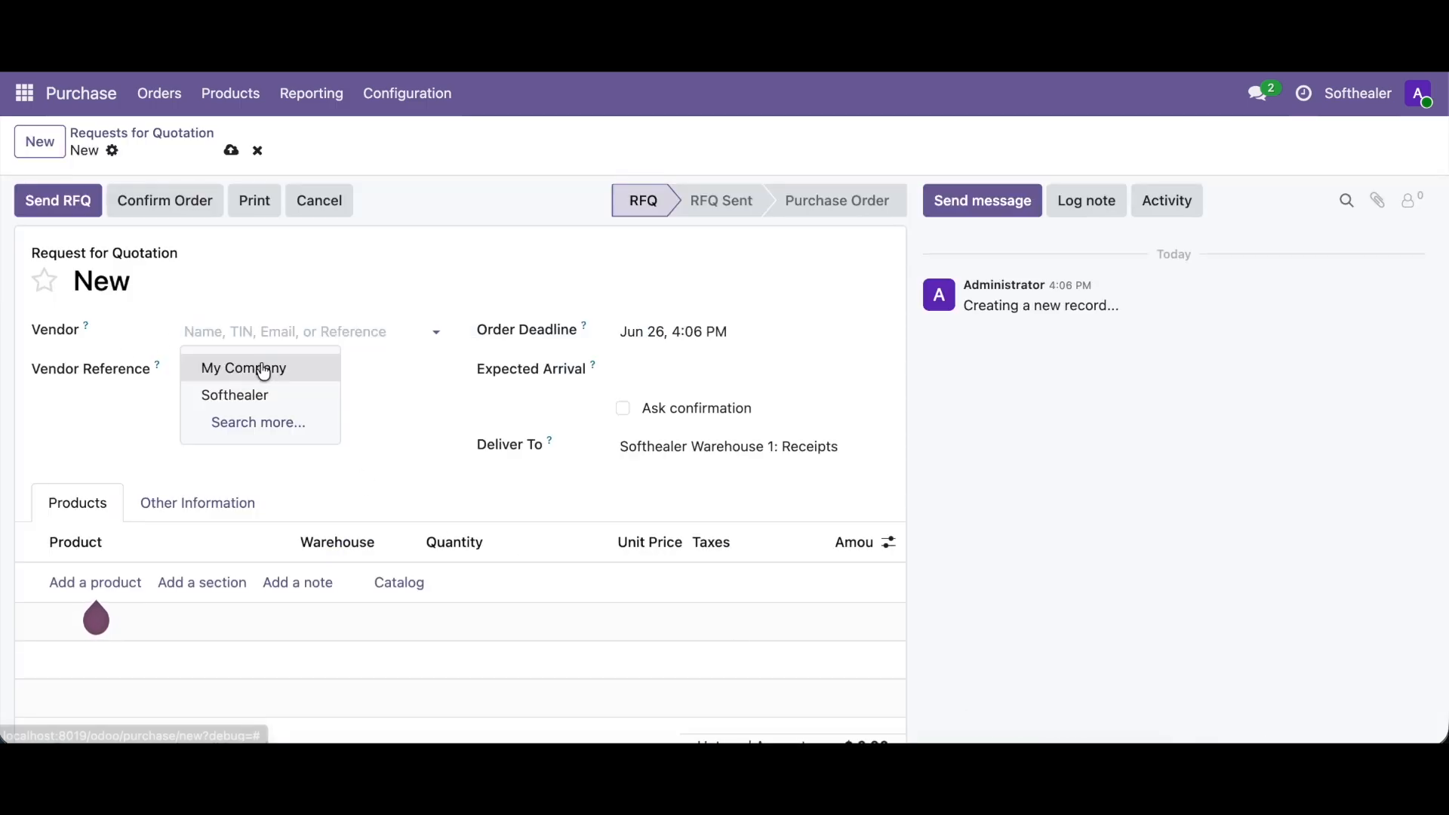
click(264, 368)
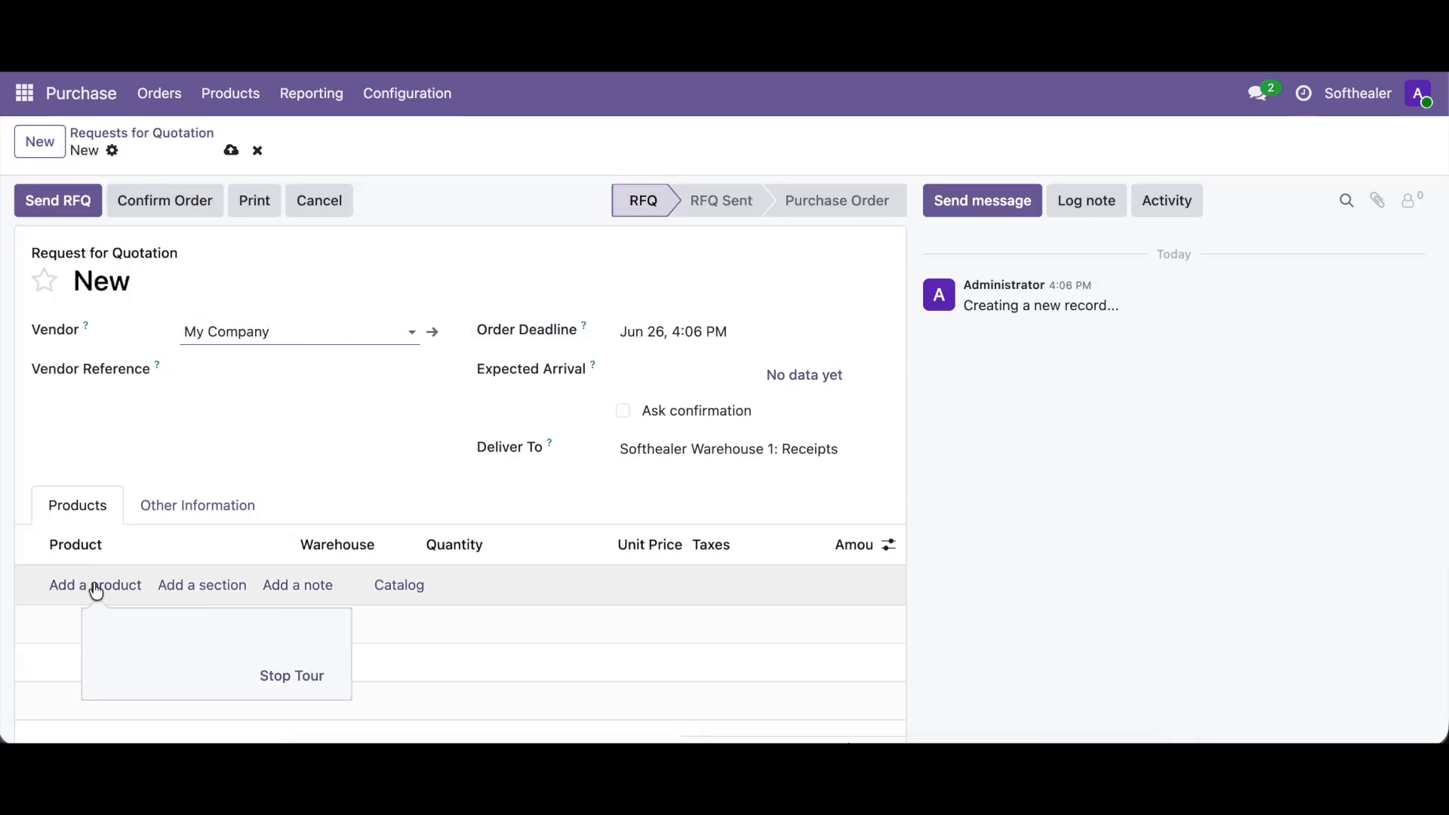
- Add a Large Cabinet line, widen the Warehouse column and set the line's warehouse to Softhealer Warehouse 2
click(93, 587)
click(113, 443)
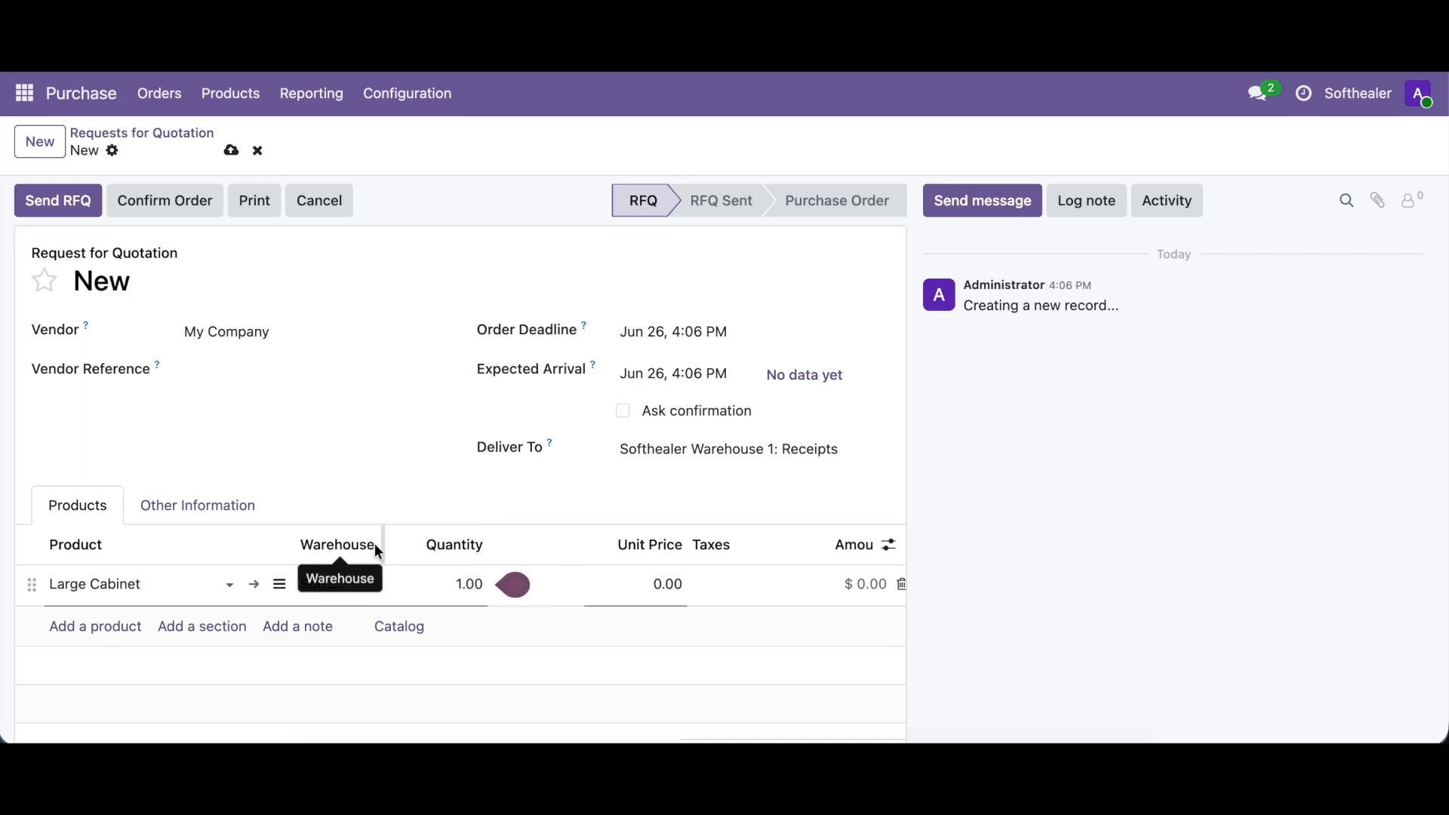
drag(385, 545, 536, 548)
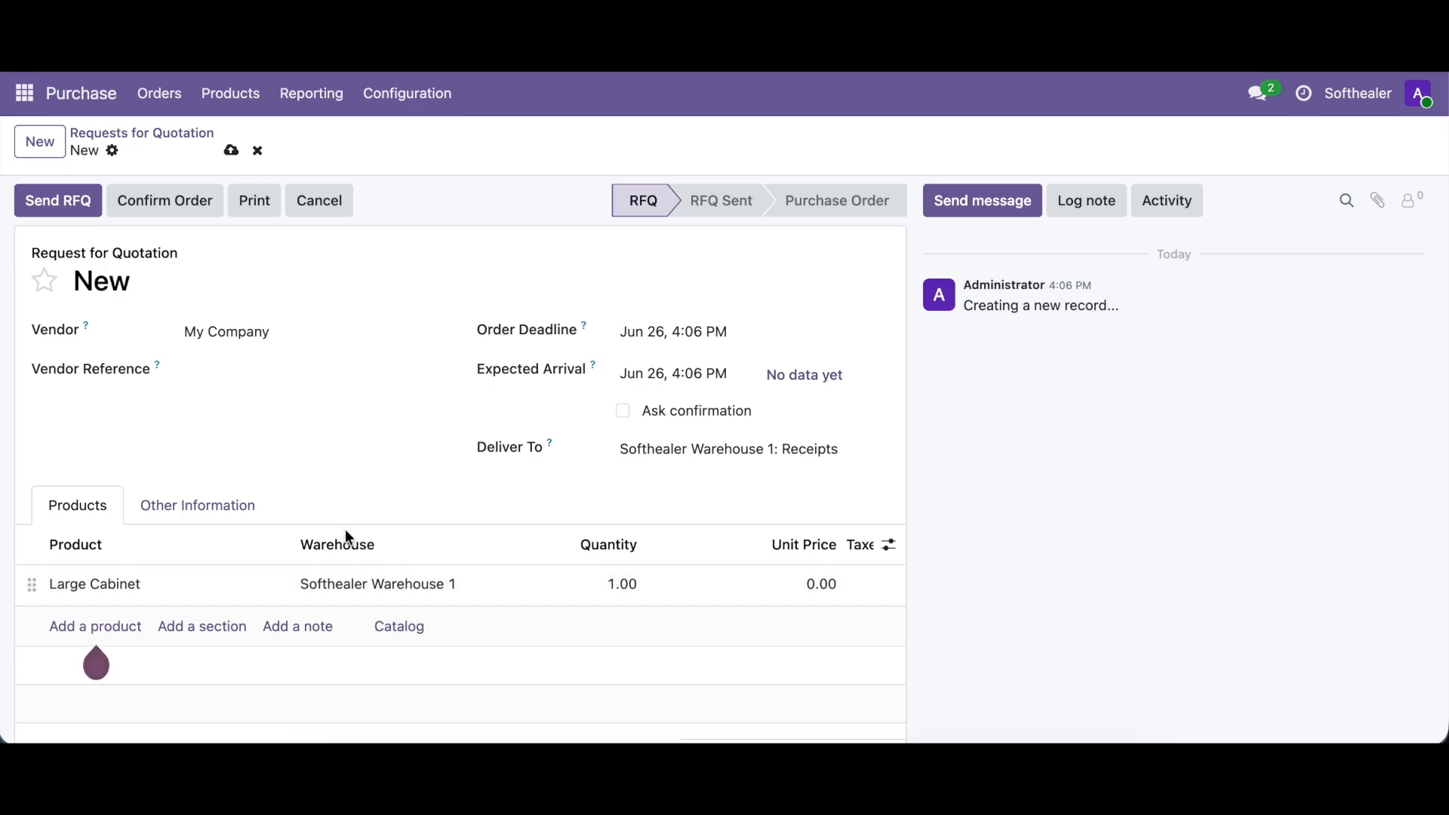
click(311, 576)
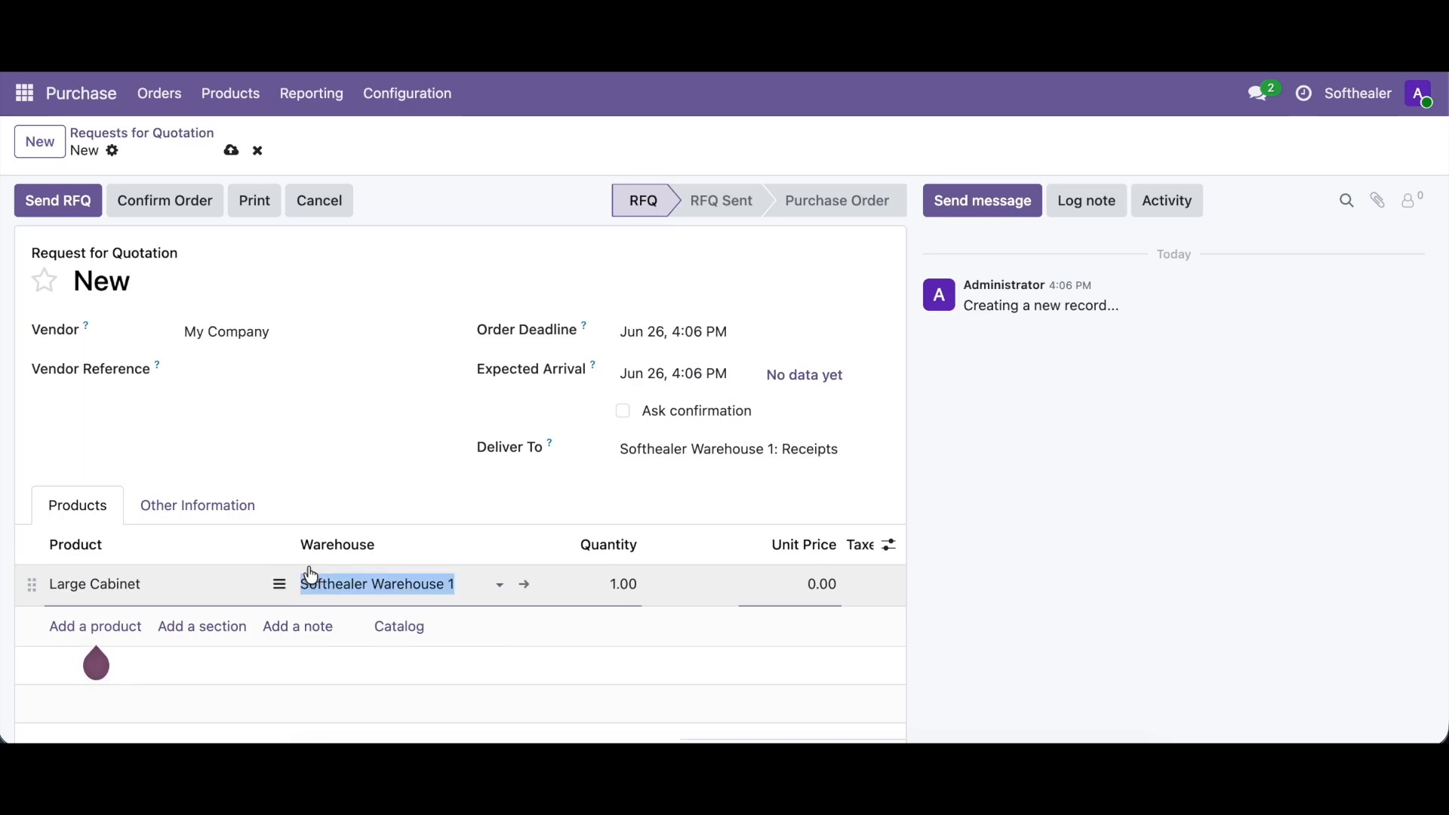
click(327, 584)
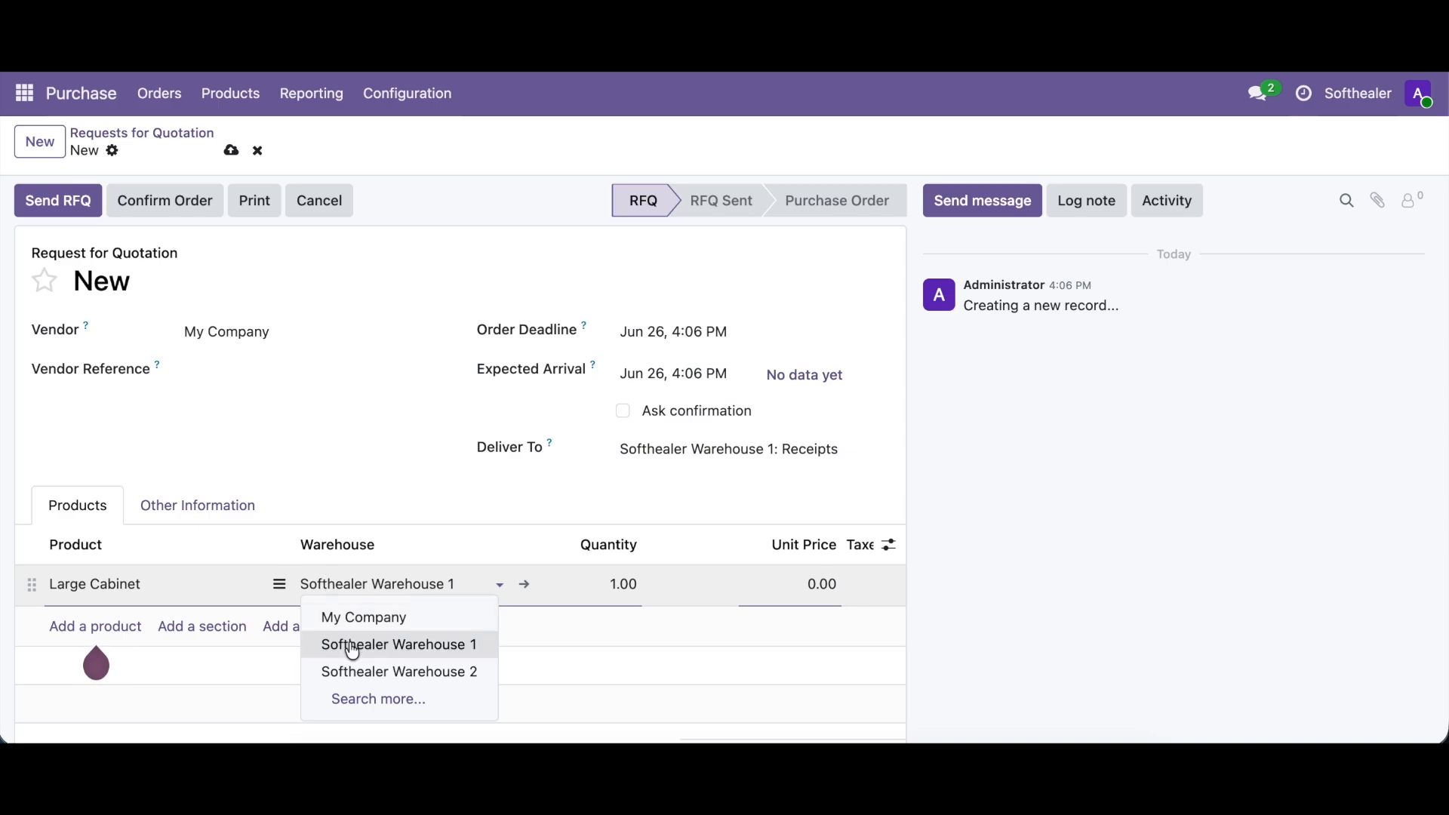
click(373, 680)
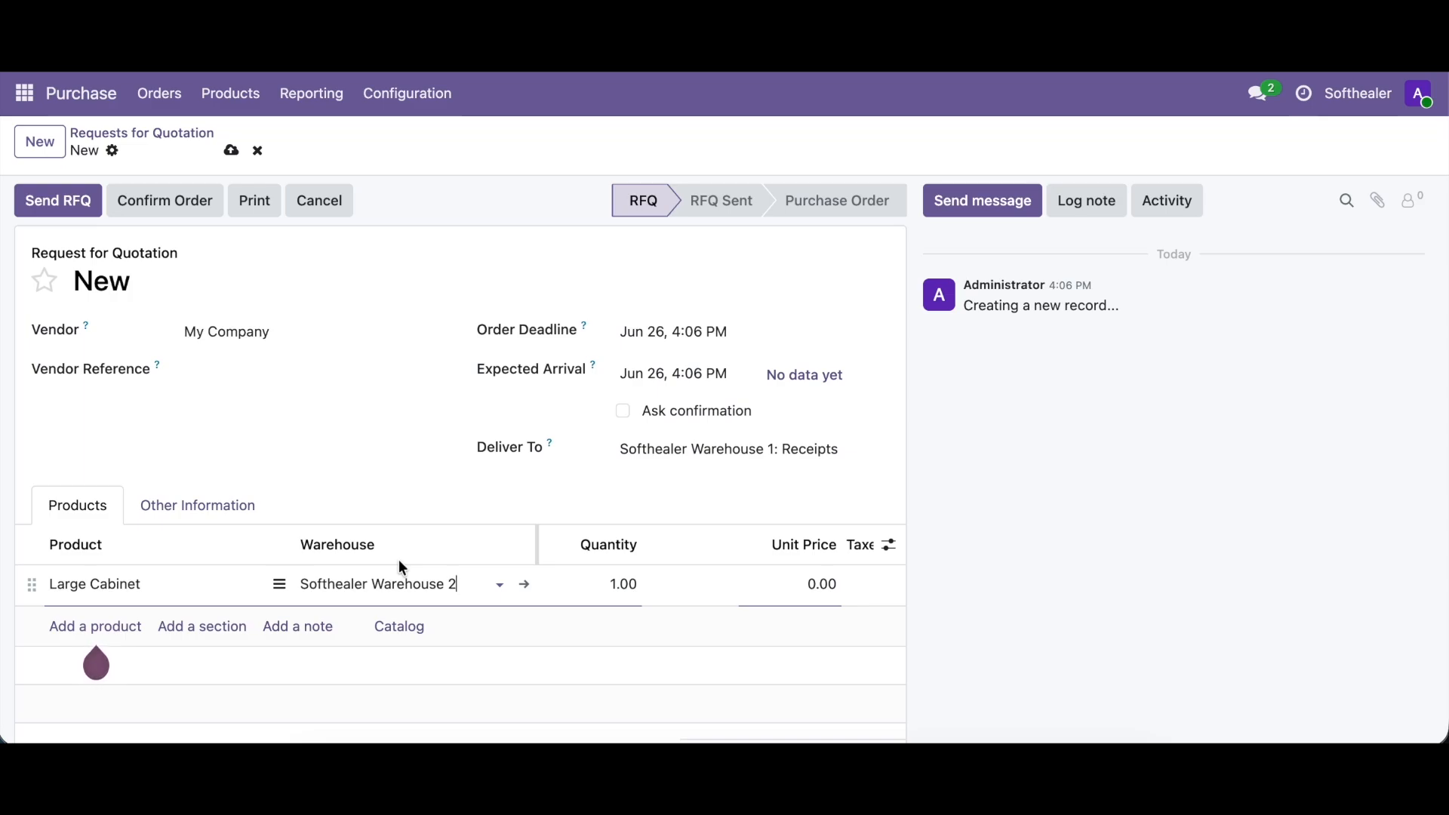
- Add Storage Box and Whiteboard Pen as further product lines on the request for quotation
click(78, 628)
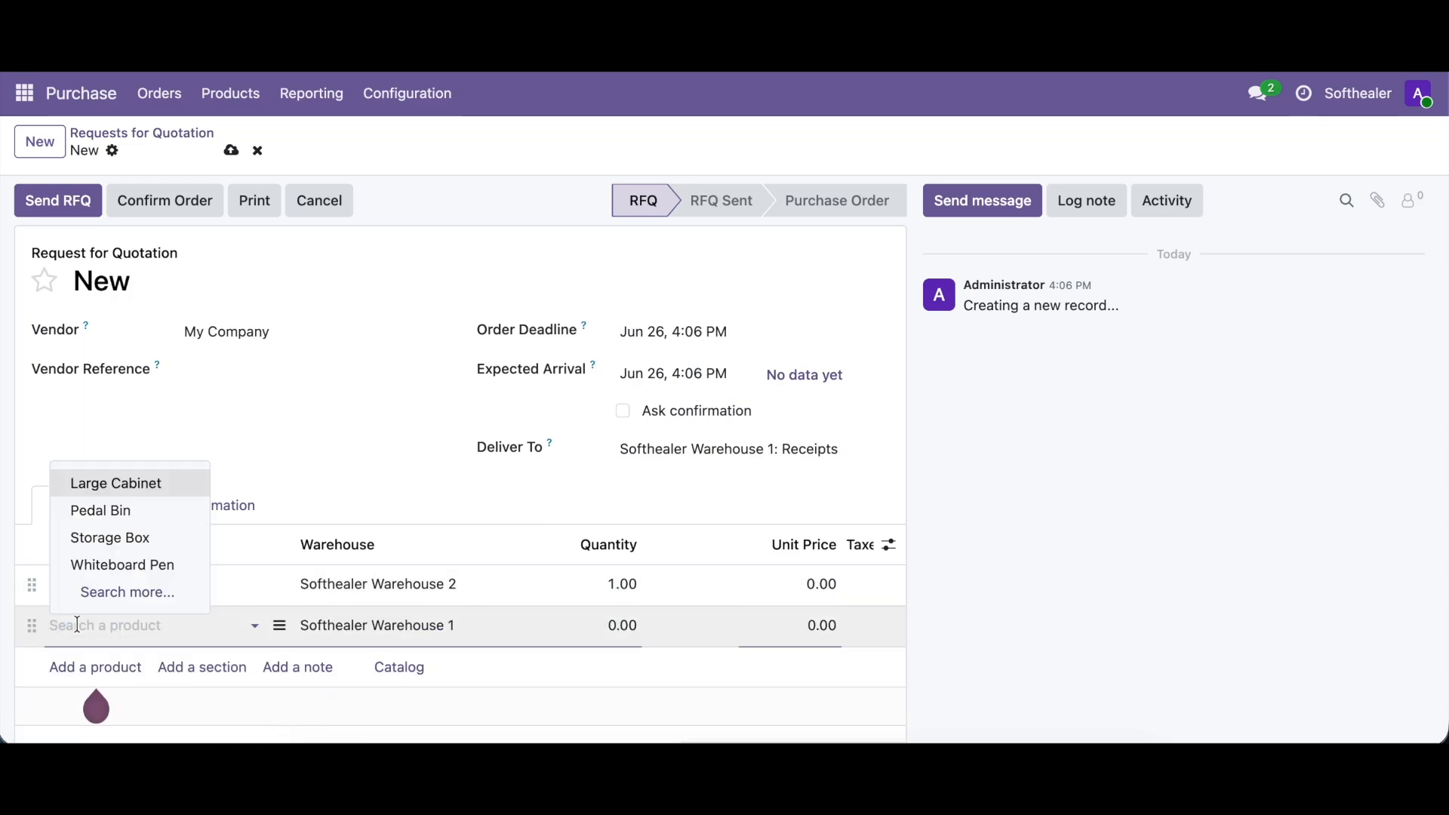
click(133, 529)
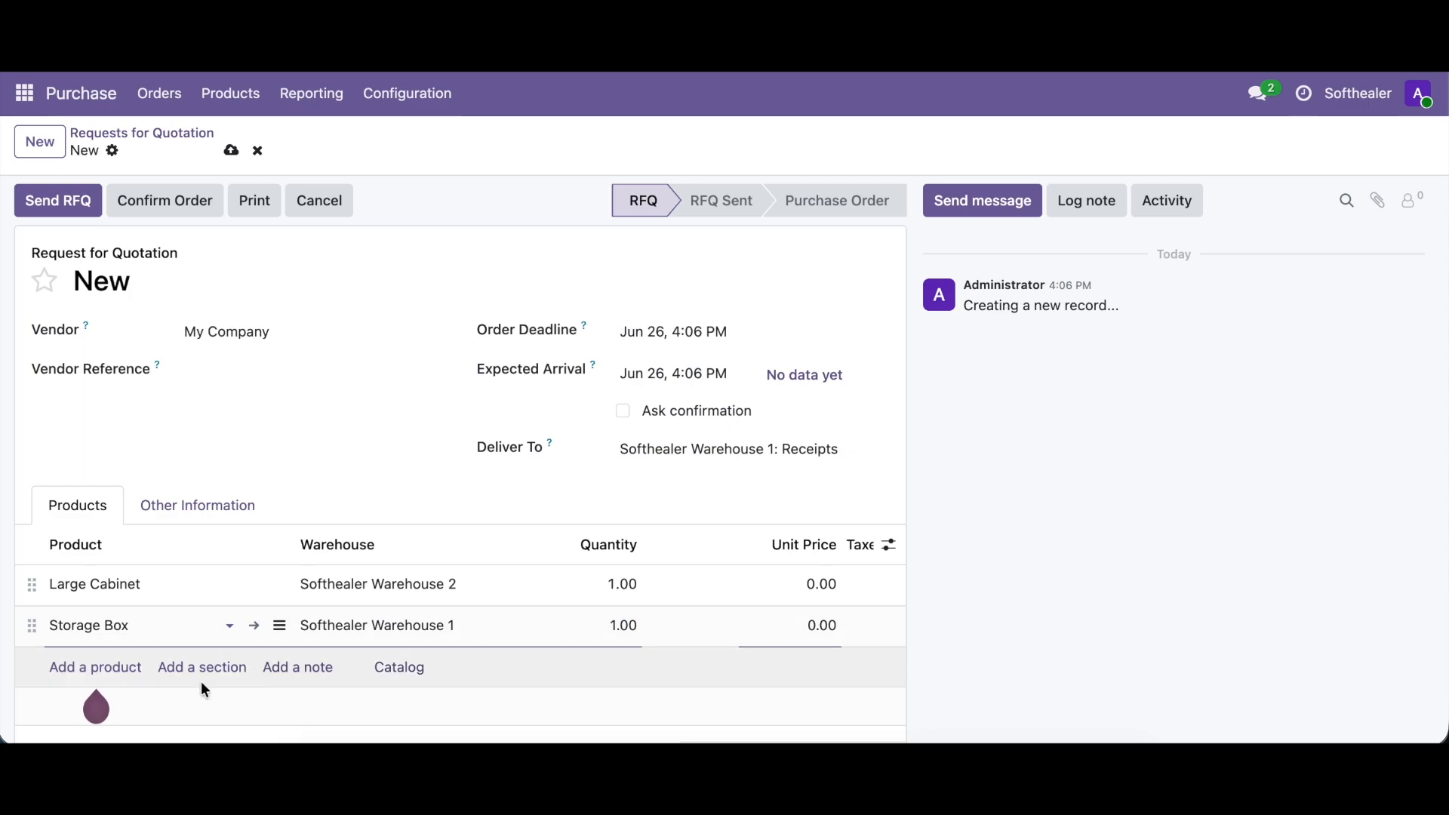
click(126, 667)
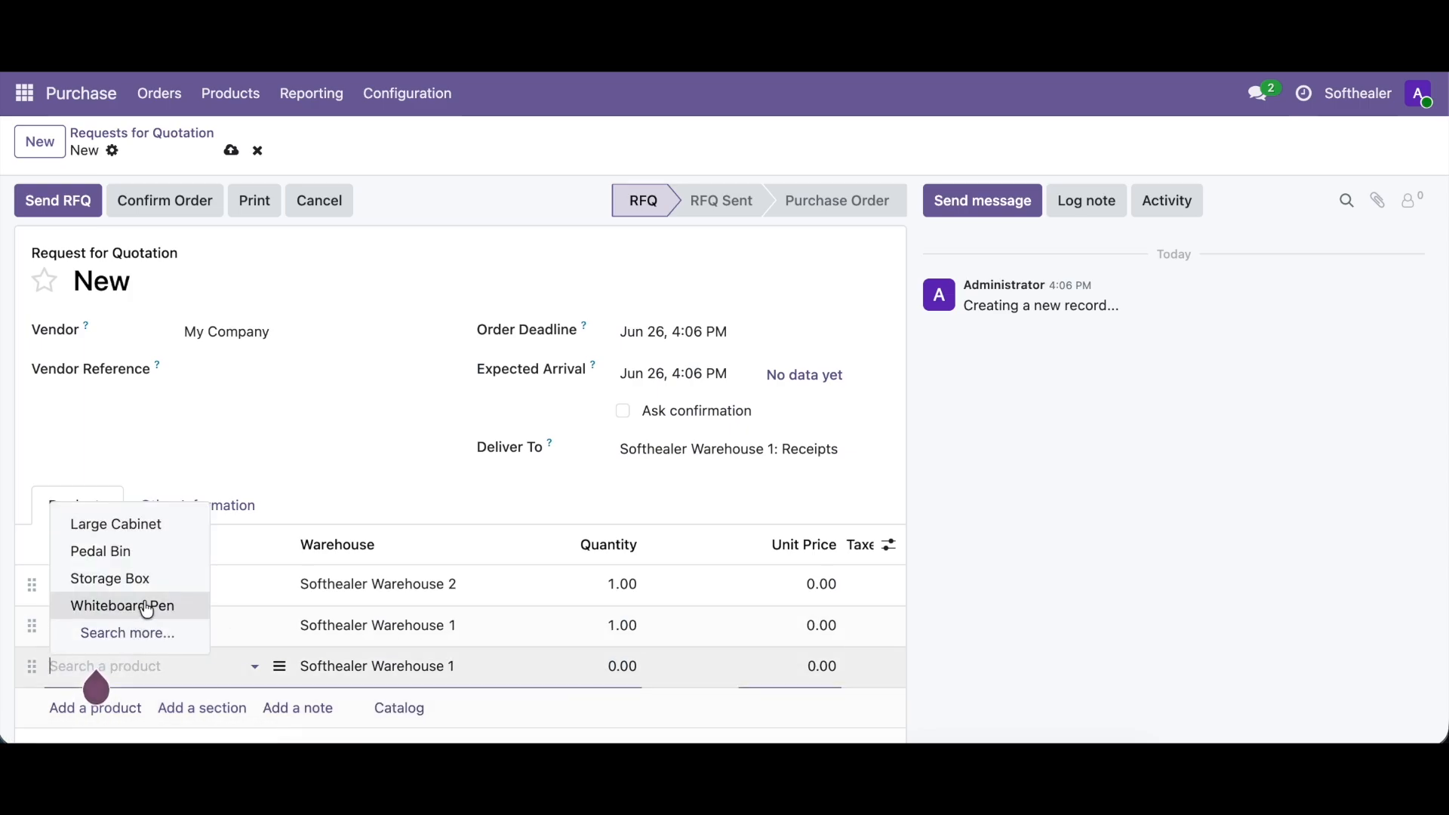
click(123, 604)
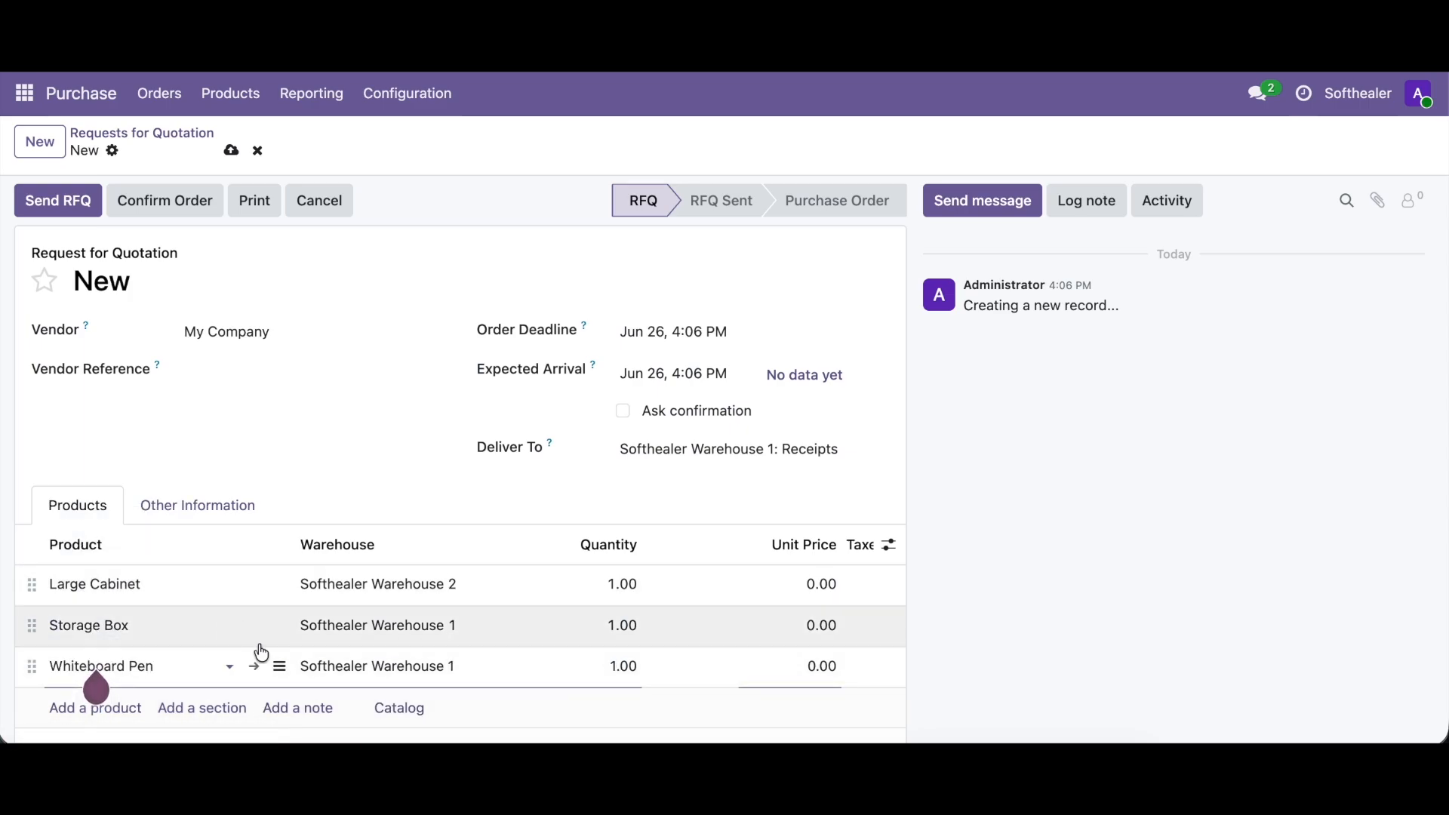
- Clear the warehouse on the Whiteboard Pen line and try to save the request for quotation without it
click(331, 668)
key(BackSpace)
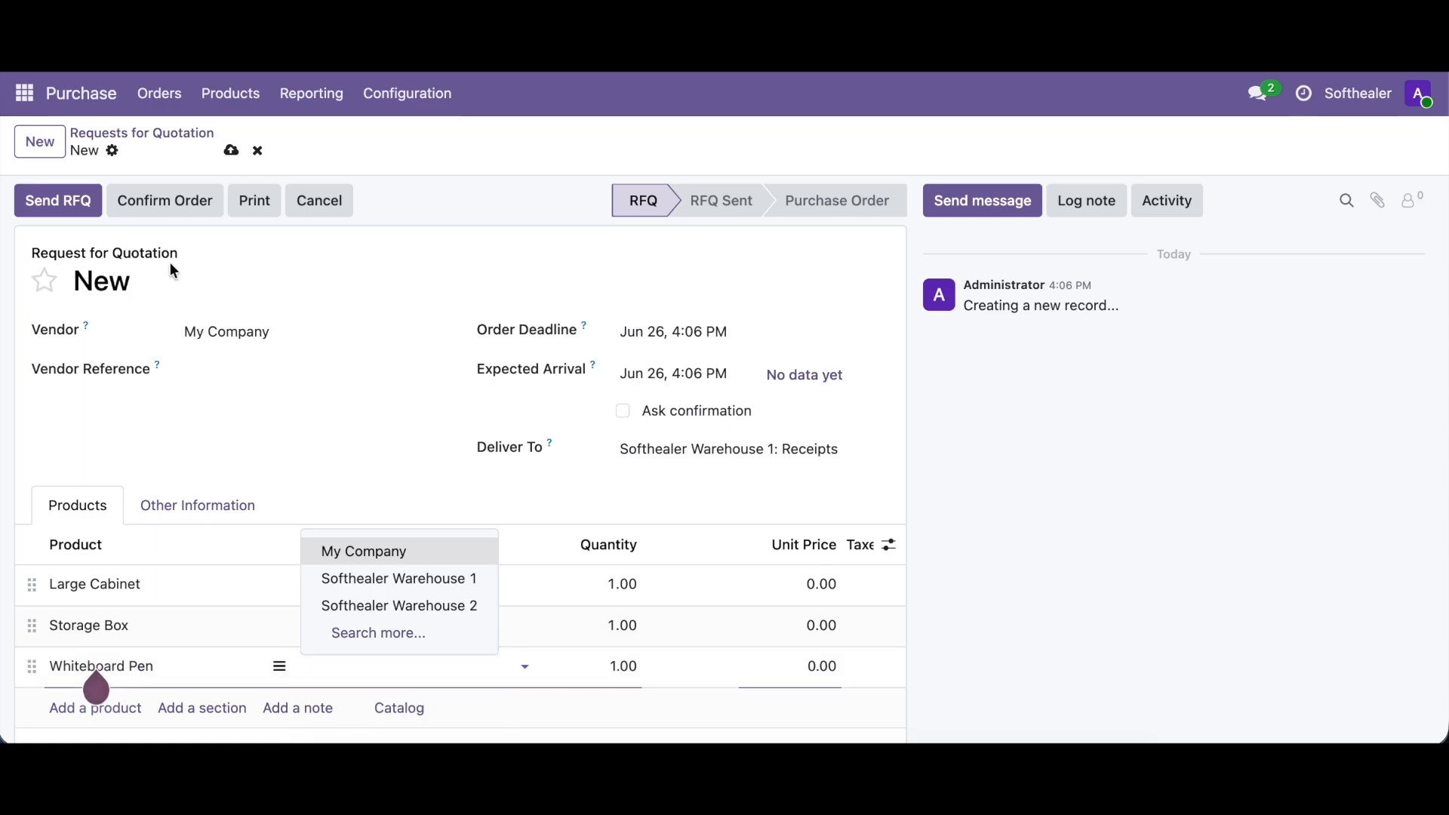
click(231, 151)
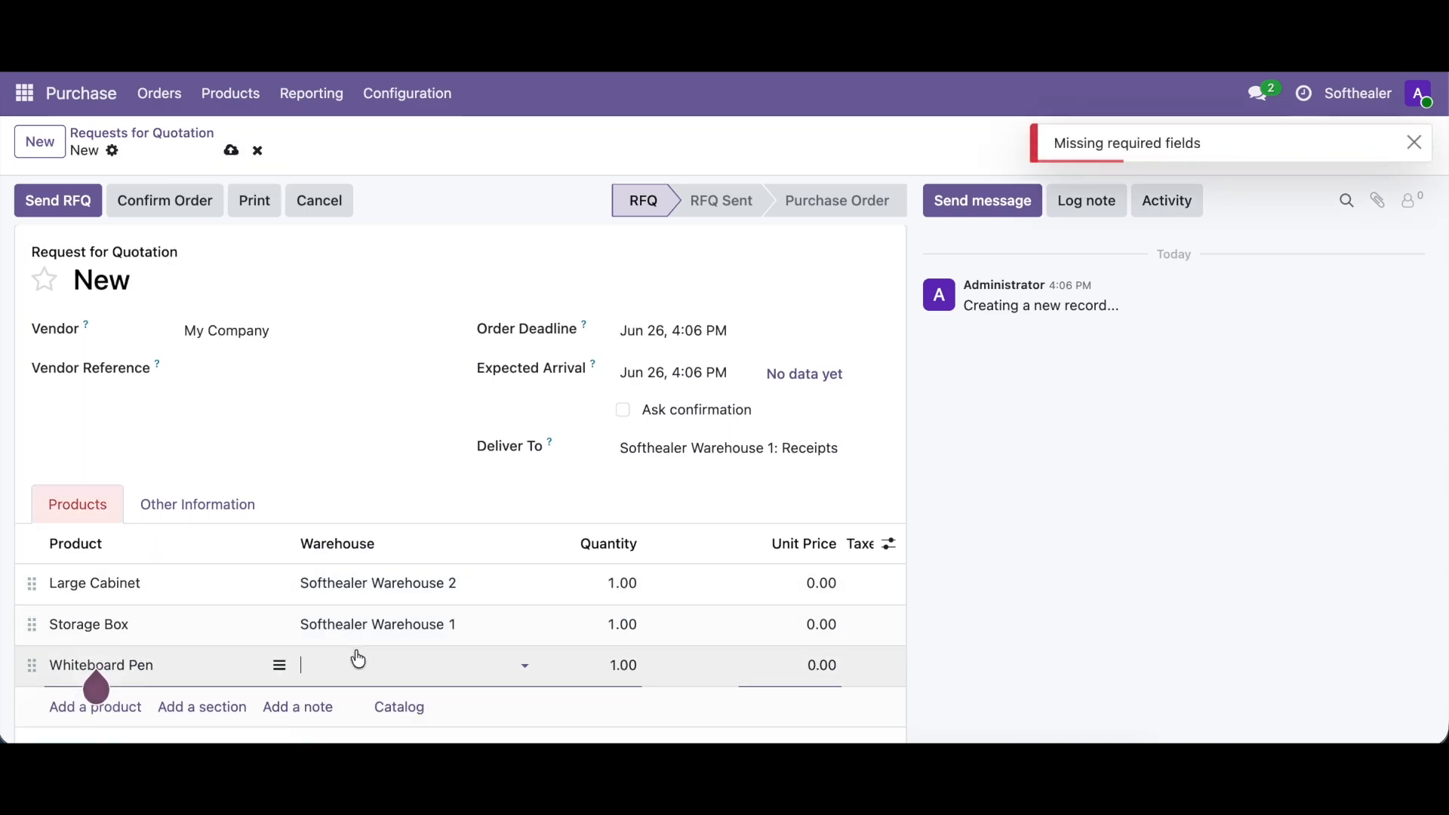
- Set the Whiteboard Pen line's warehouse to Softhealer Warehouse 1, then save and confirm the purchase order
scroll(355, 655, down, 1)
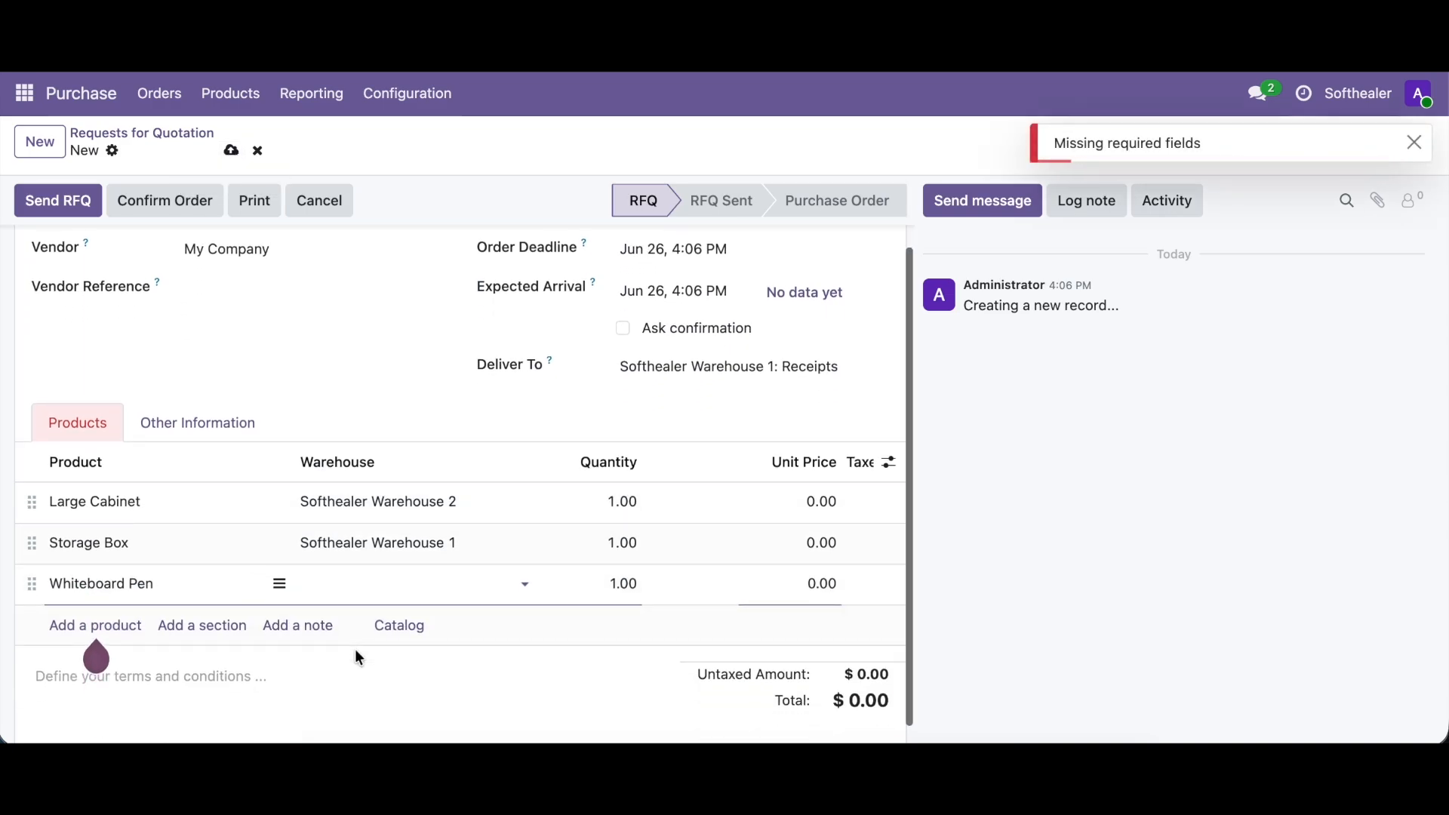
click(336, 584)
click(395, 496)
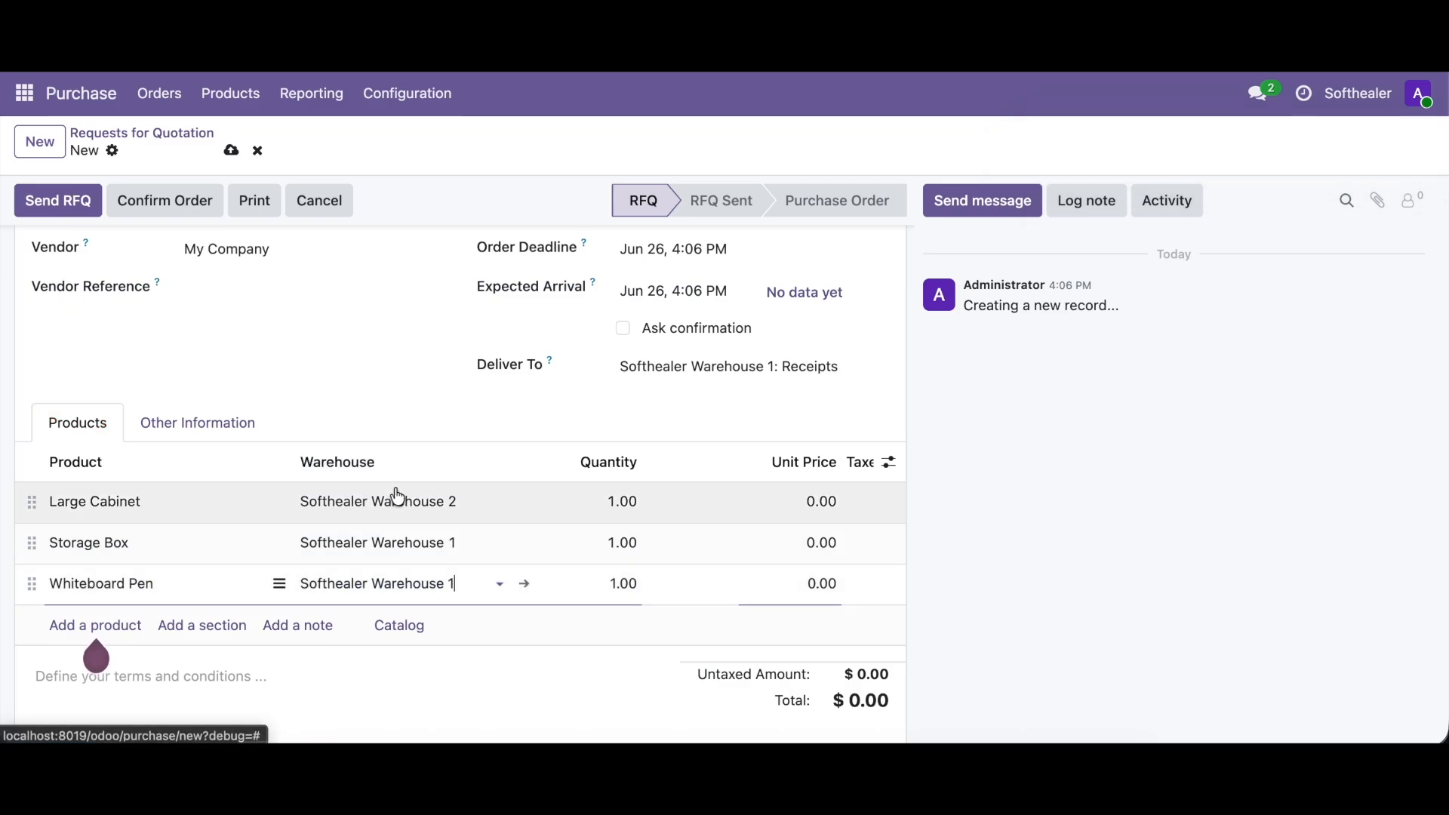
click(233, 148)
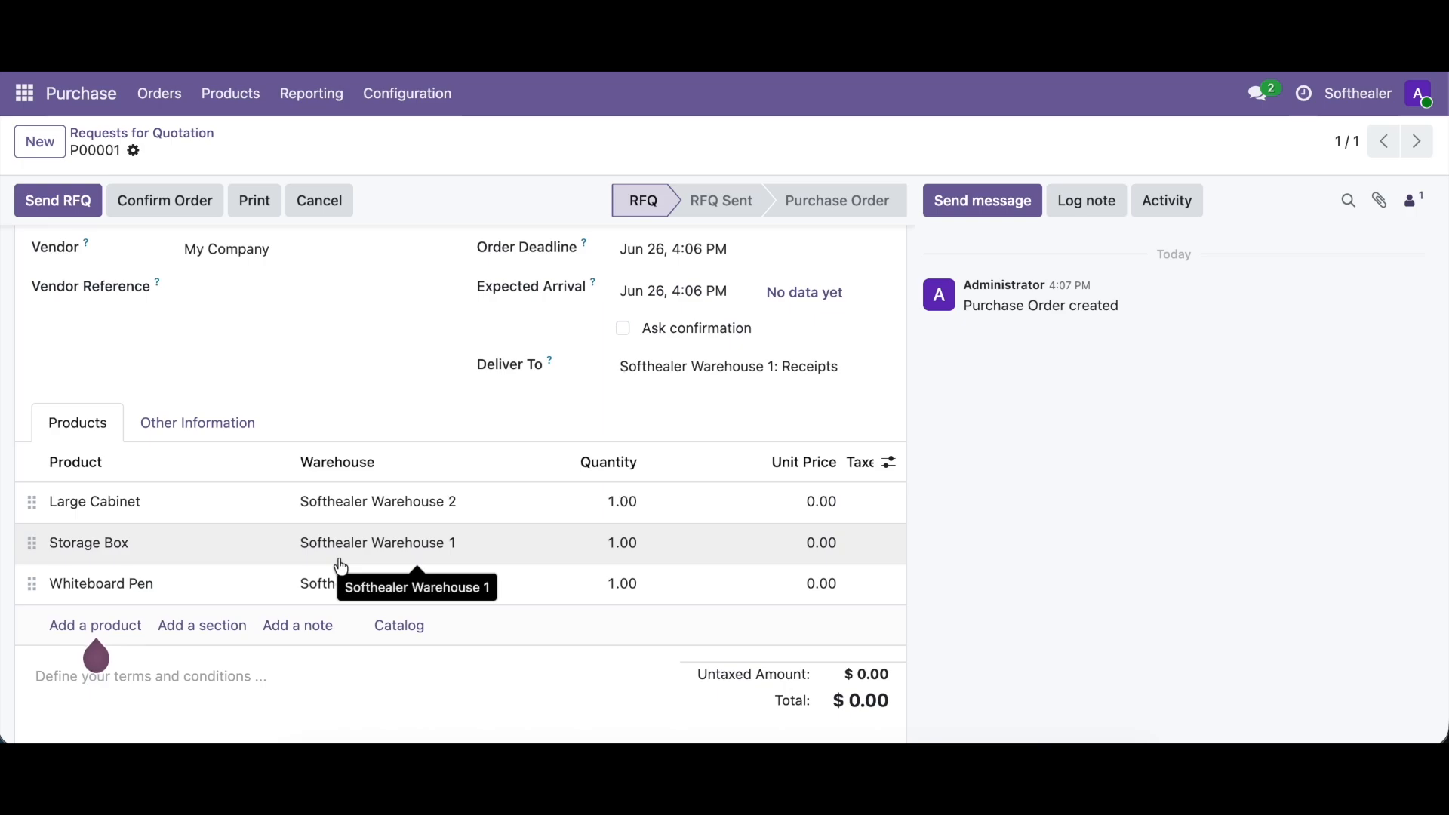
click(160, 202)
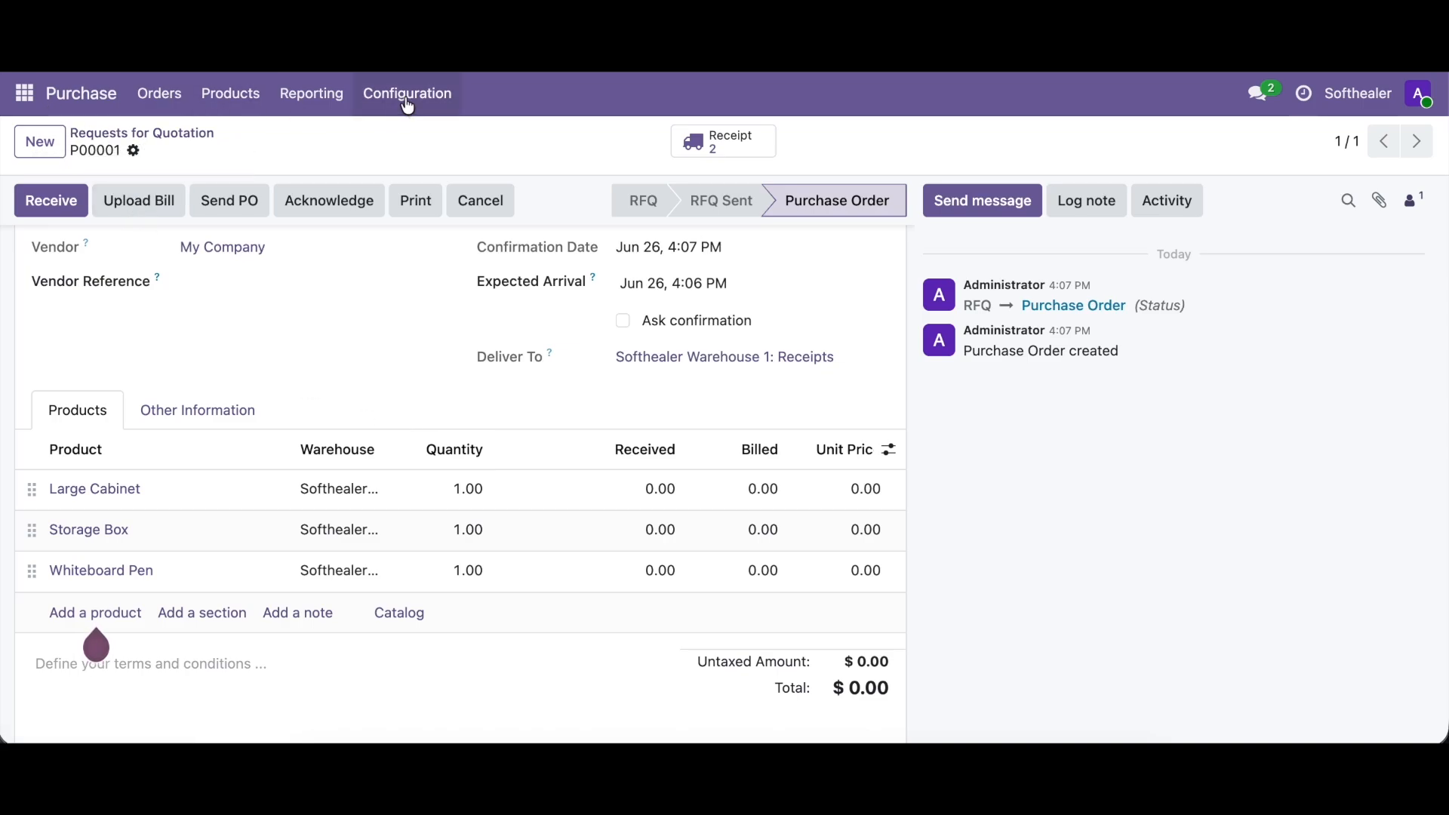
- Switch the active company to My Company and save My Company as its Default Purchase Warehouse in the Purchase settings
click(1338, 104)
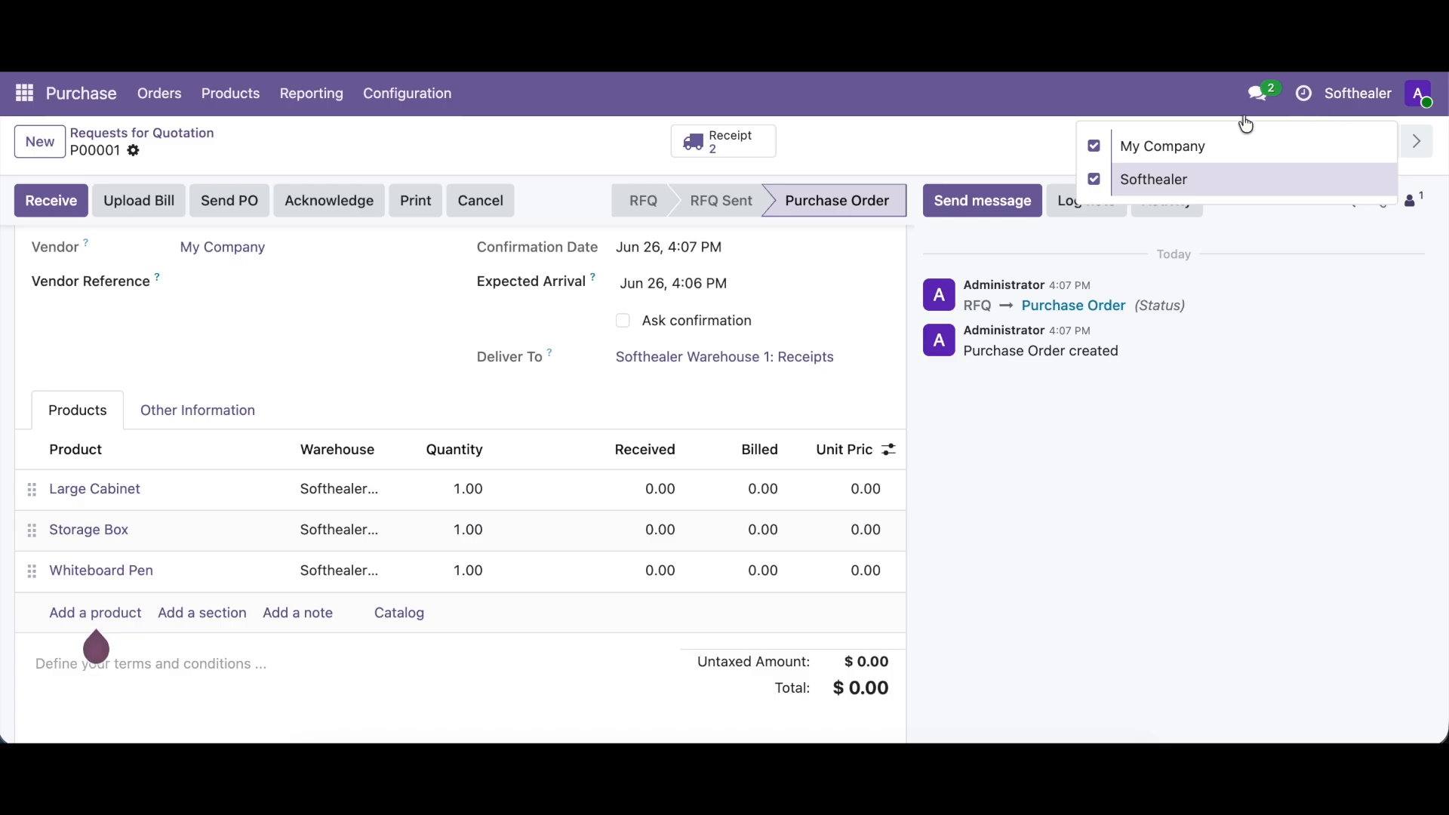
click(1190, 144)
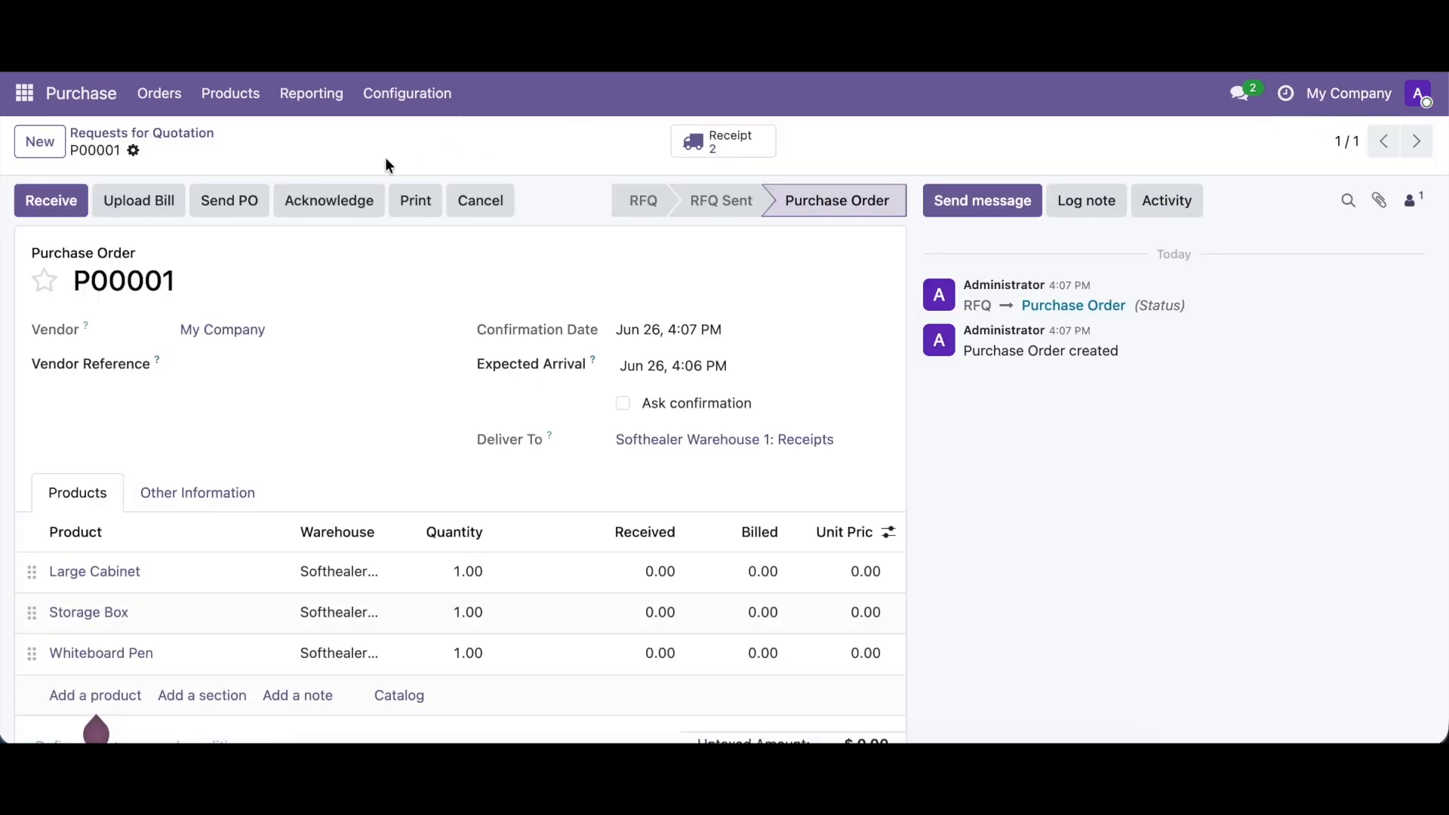
click(417, 95)
click(411, 142)
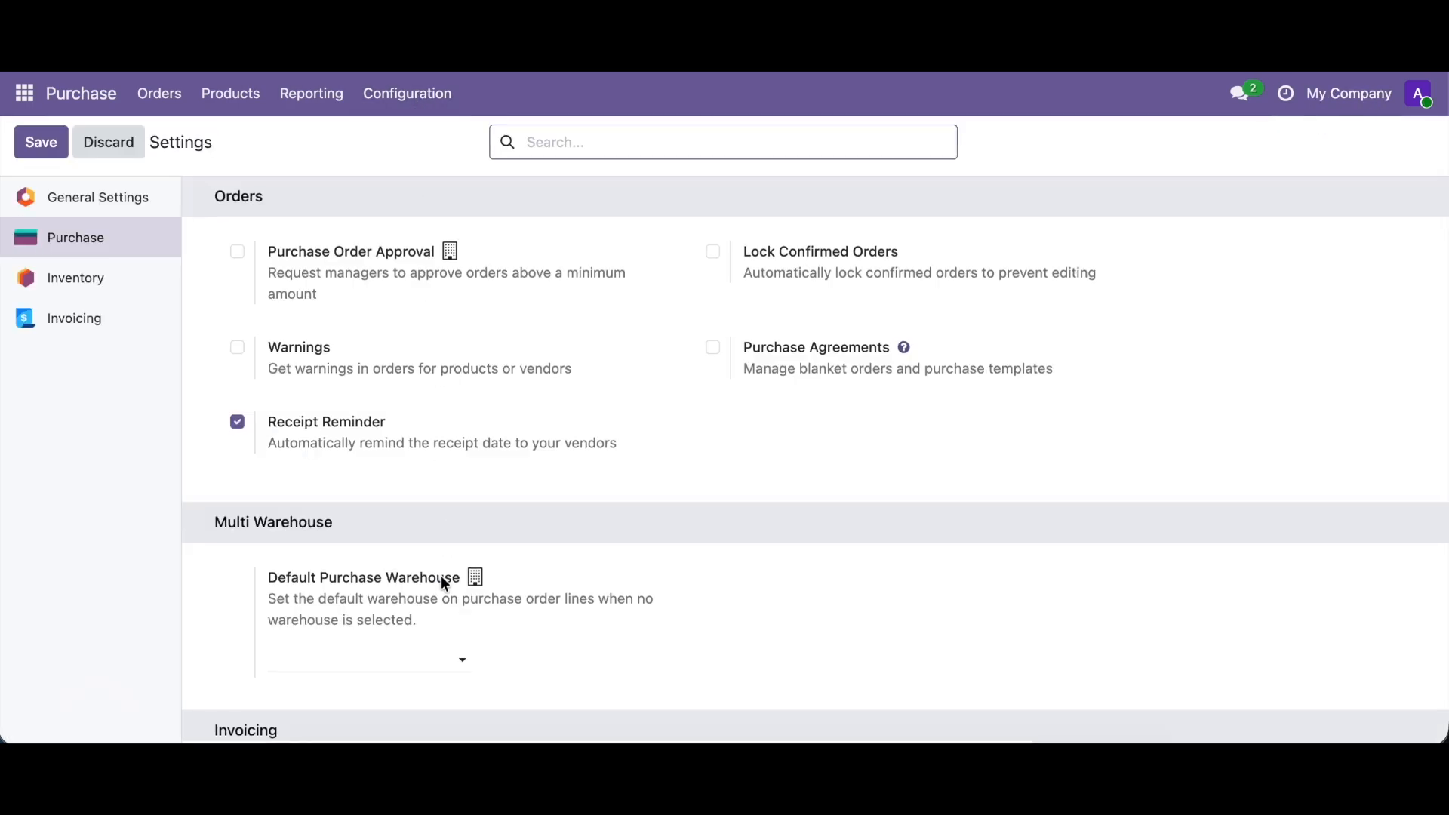
scroll(434, 581, down, 1)
click(356, 593)
click(352, 632)
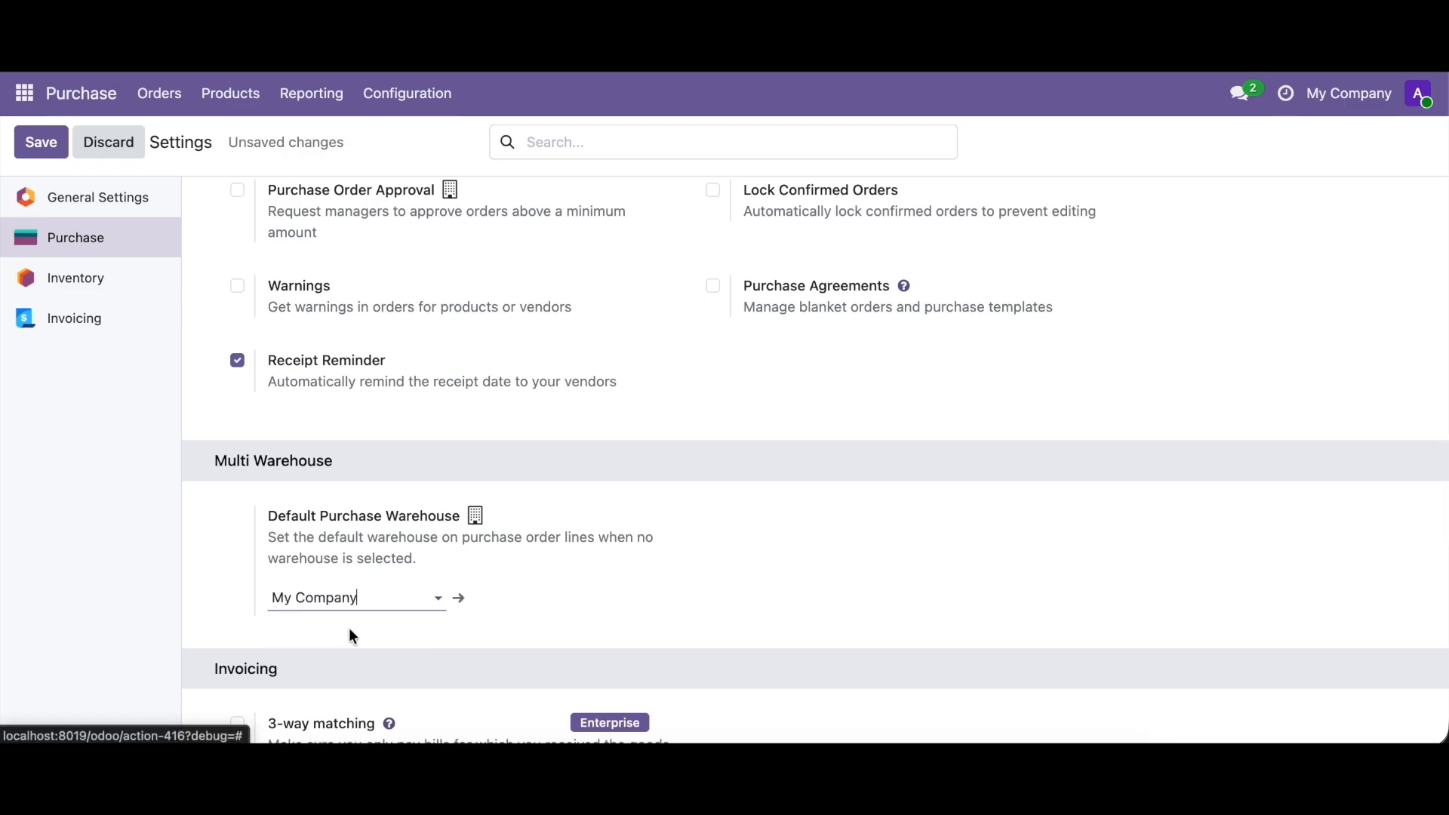
click(59, 144)
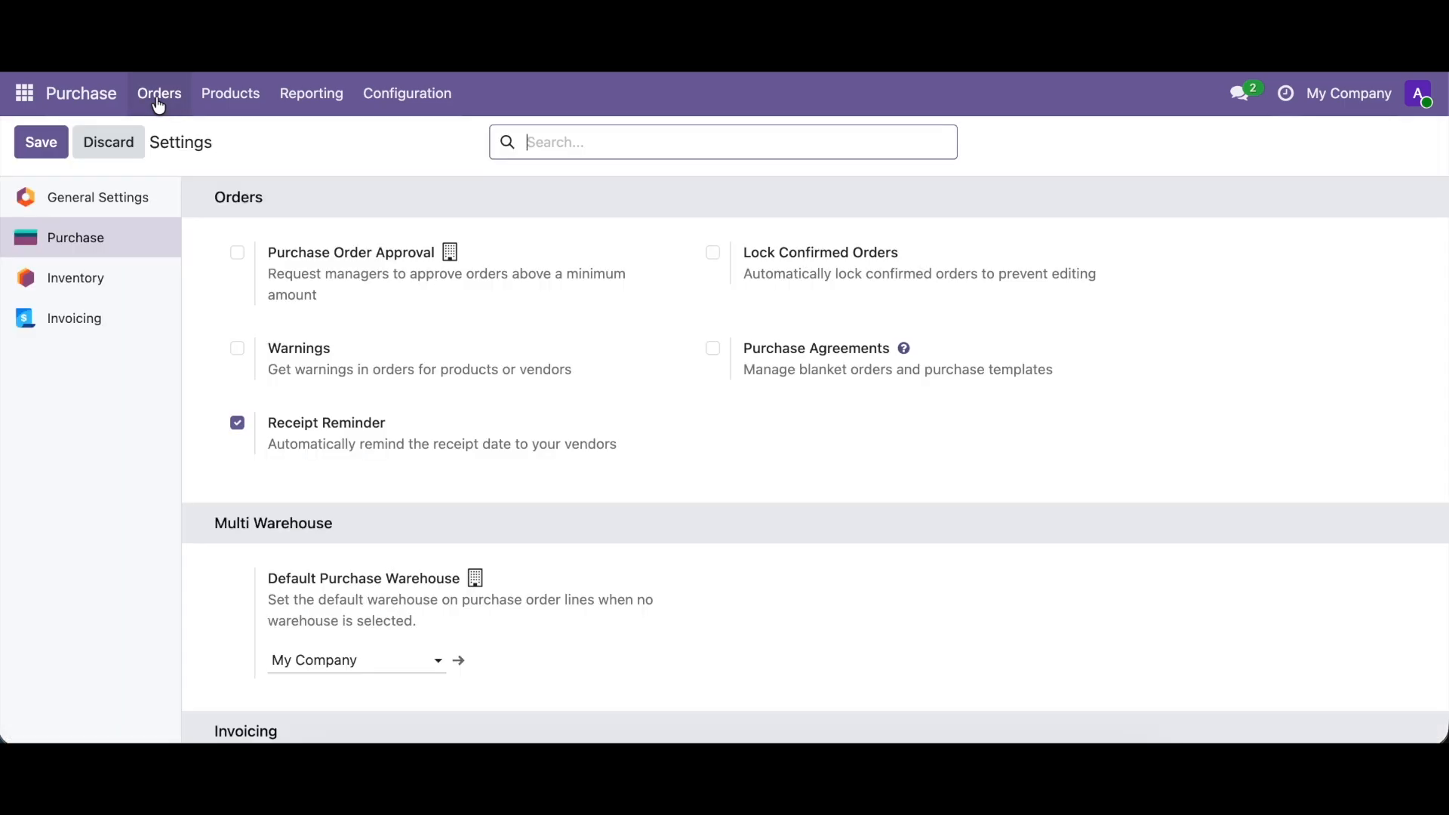
- Create another request for quotation with Administrator as the vendor
click(158, 98)
click(164, 142)
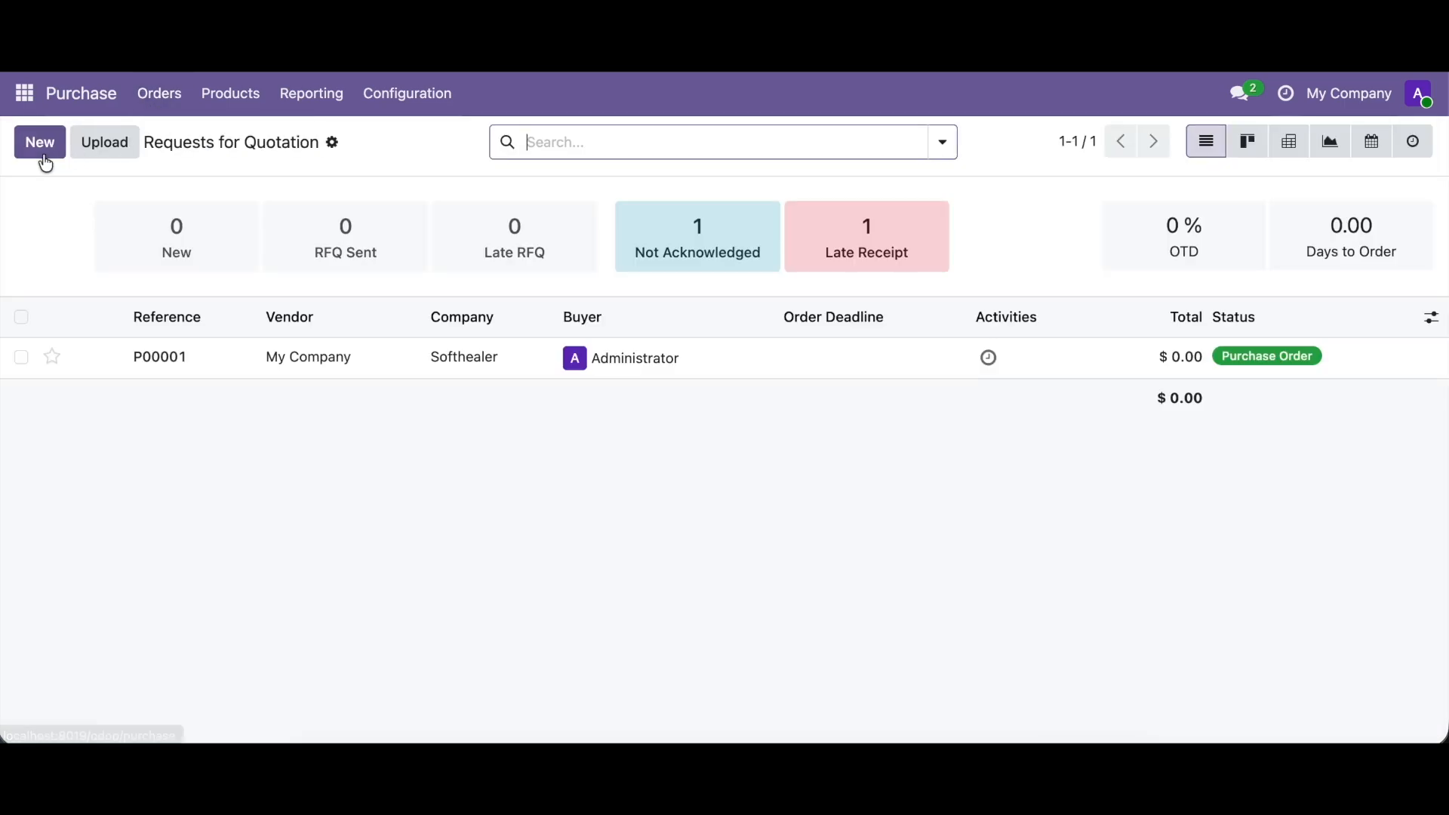
click(34, 156)
click(197, 329)
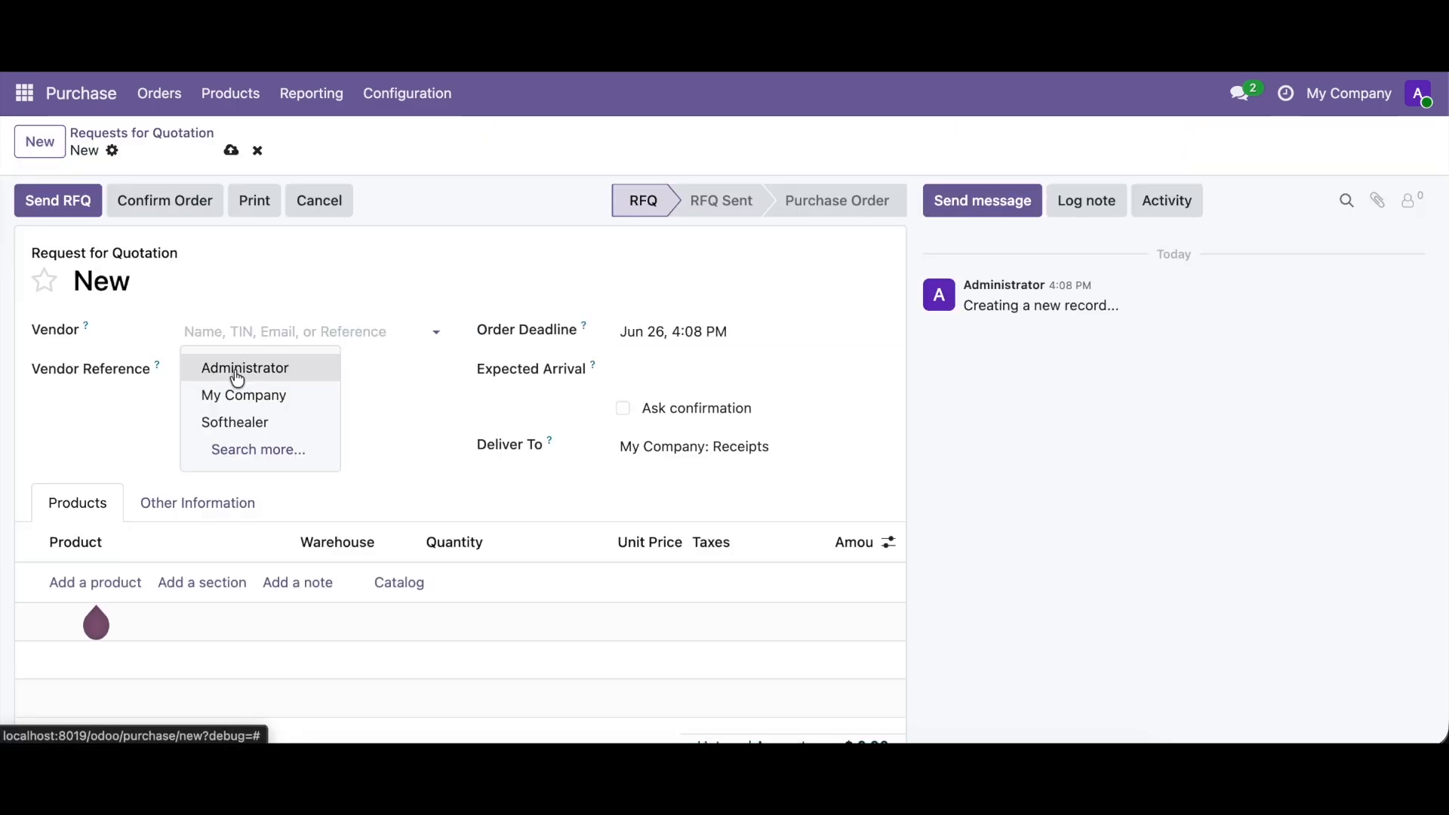
click(234, 367)
- Add a Storage Box product line and widen the Warehouse column to show the full warehouse name
click(96, 586)
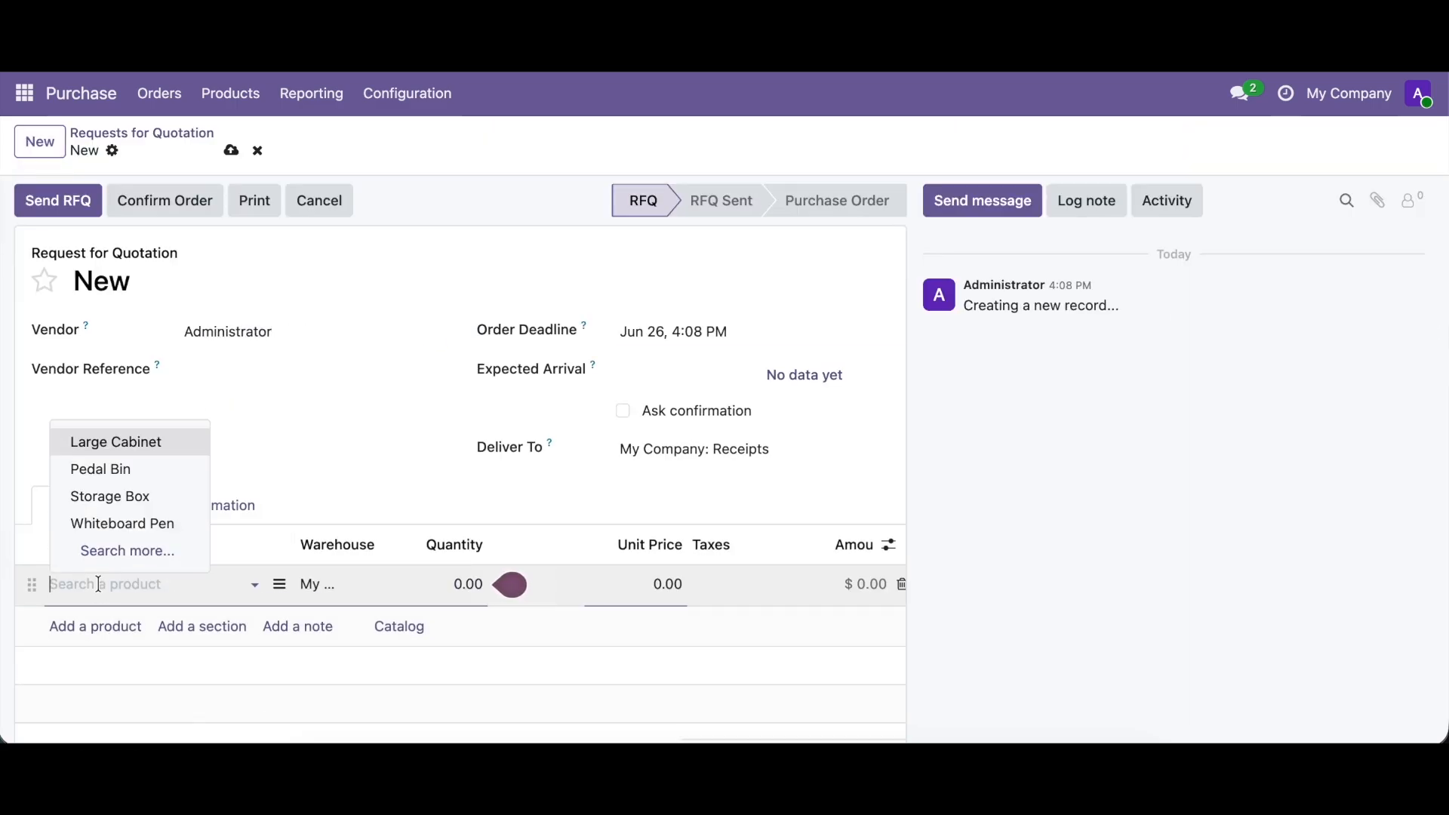
click(124, 504)
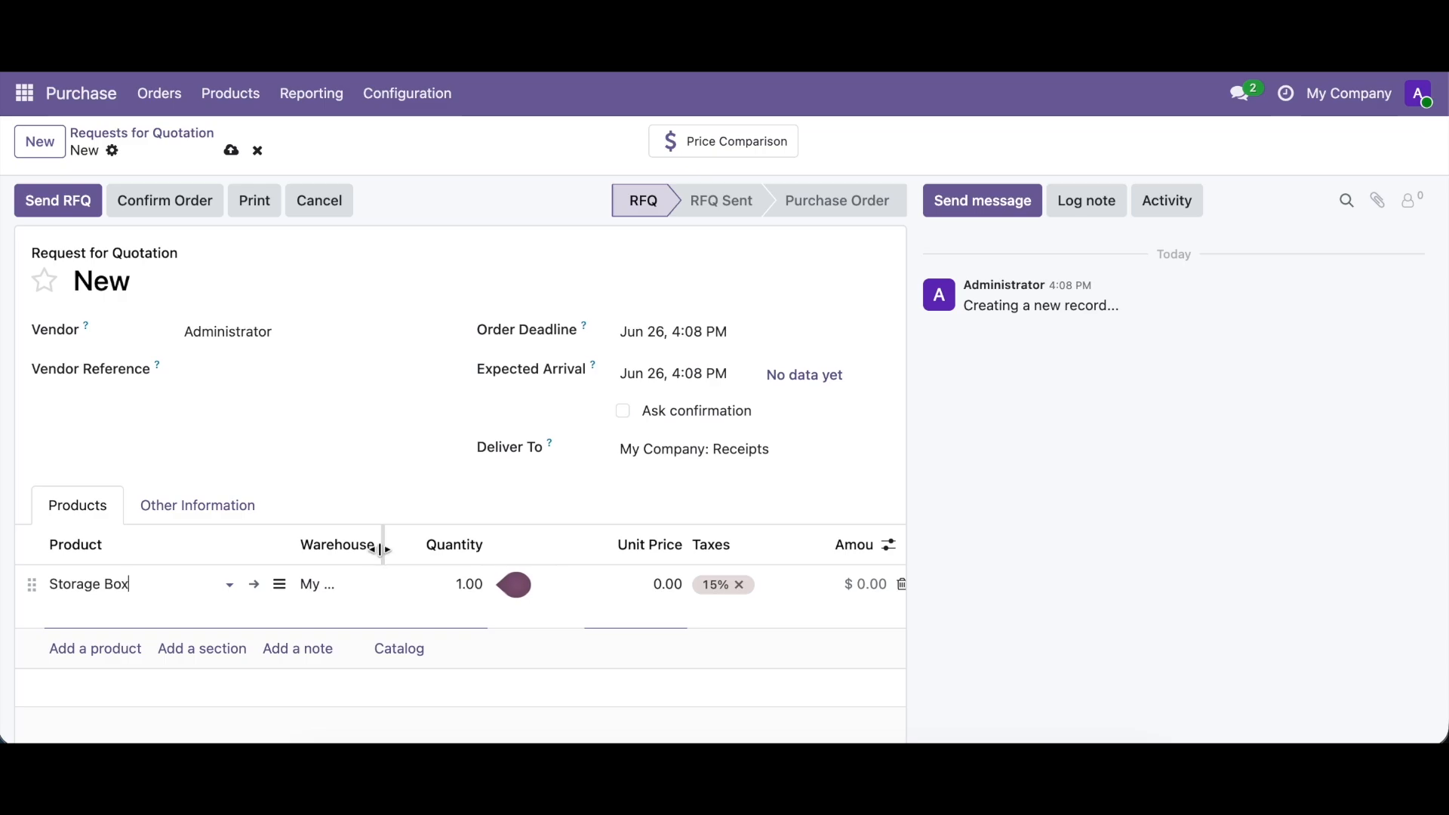
drag(382, 547, 480, 543)
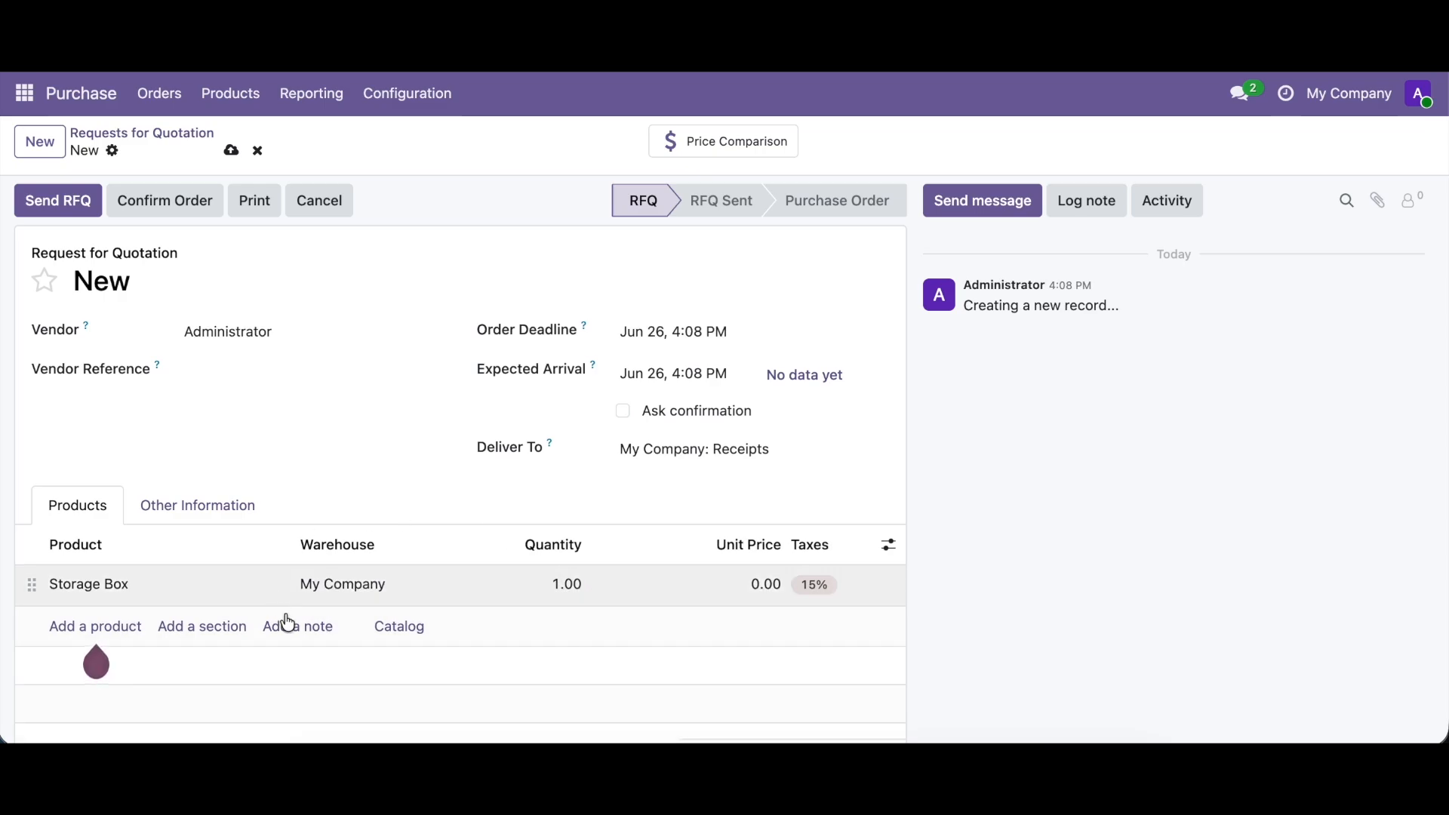